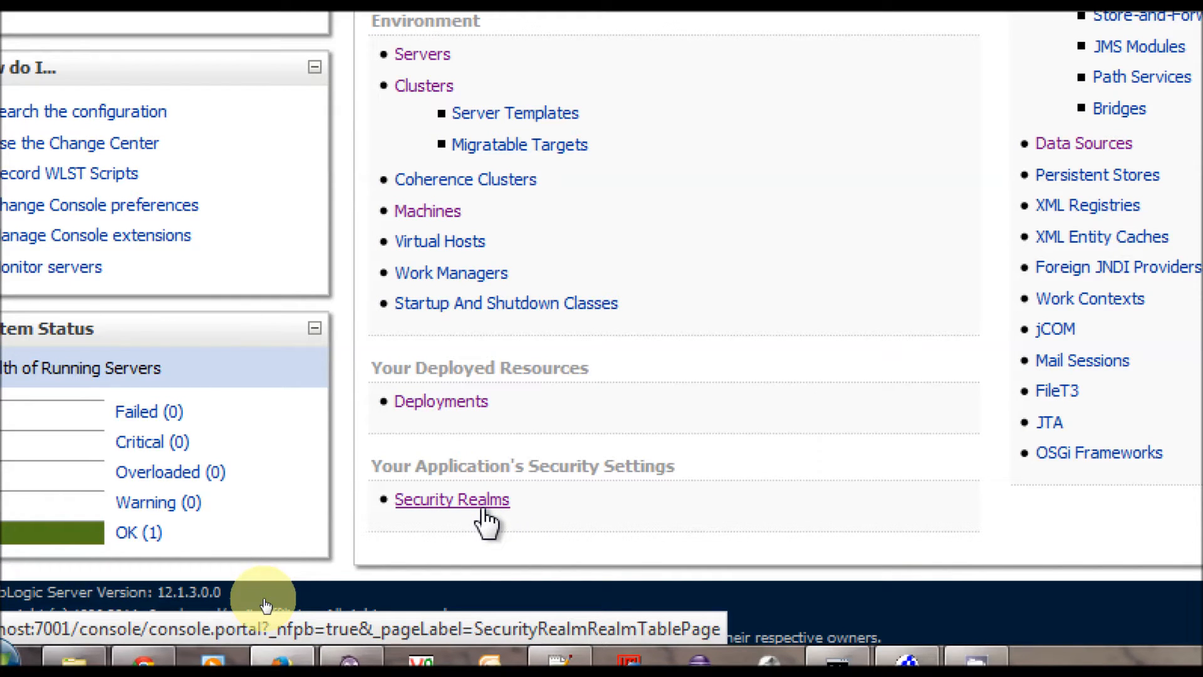
Step: Go to Security Realms and open the myrealm realm's settings
{"action": "left_click", "coordinate": [484, 511]}
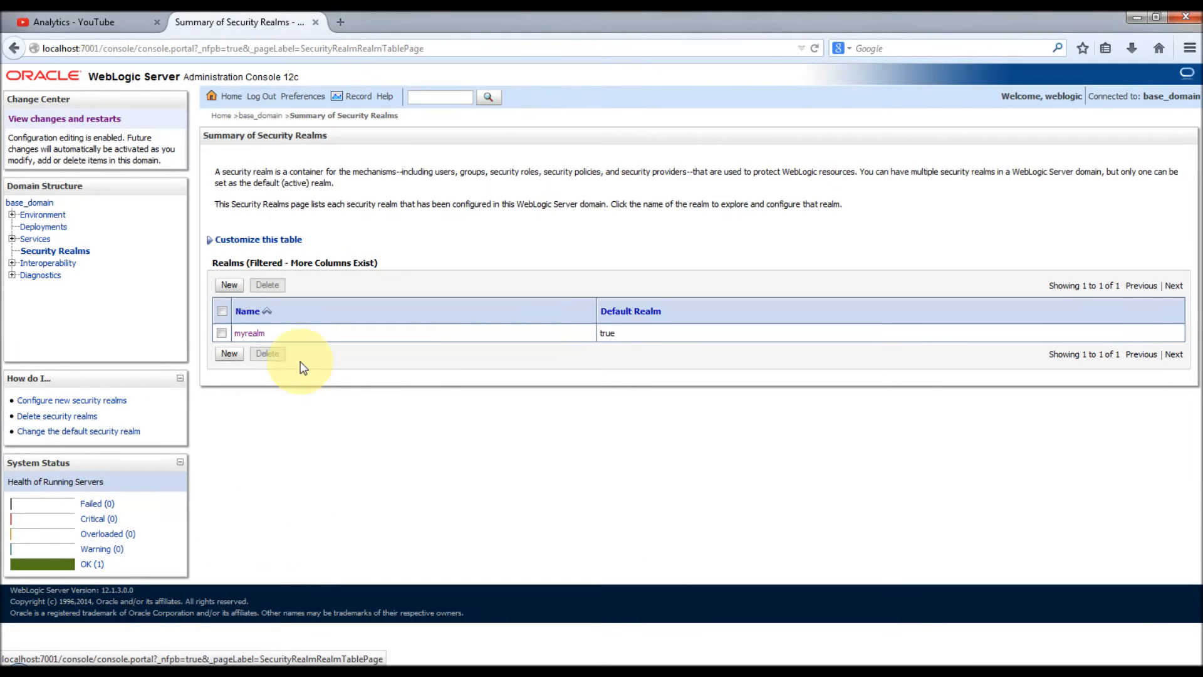
{"action": "left_click", "coordinate": [248, 334]}
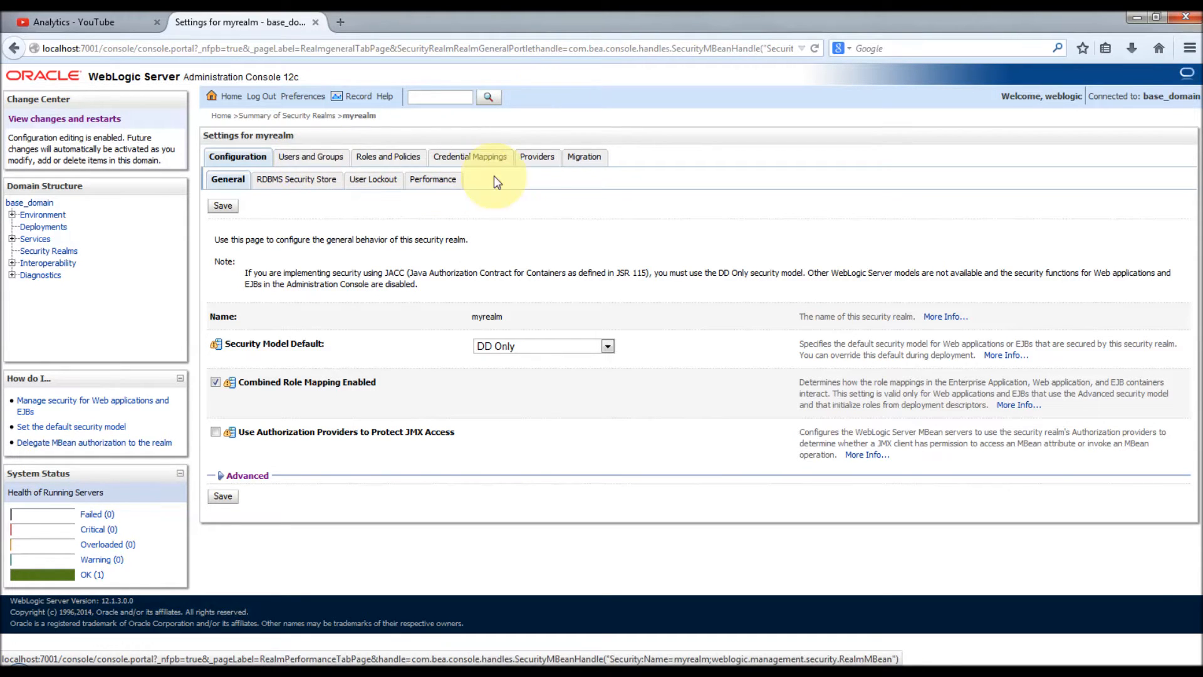
Step: Show myrealm's providers, listing DefaultAuthenticator and DefaultIdentityAsserter
{"action": "left_click", "coordinate": [537, 160]}
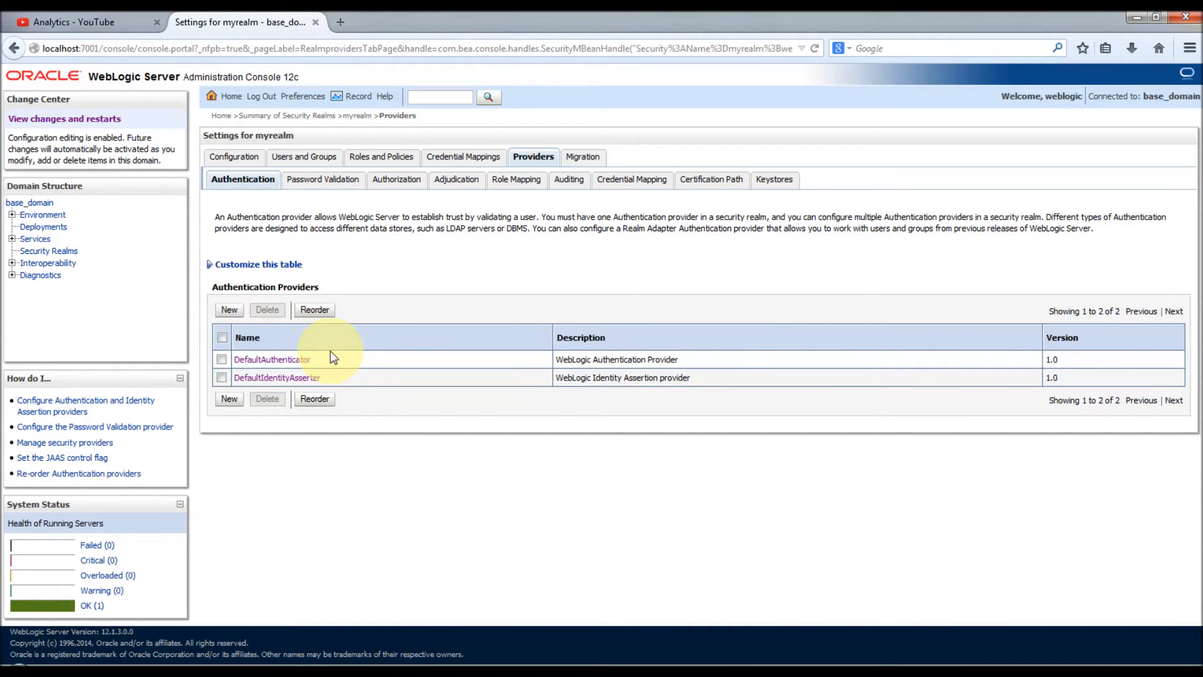
{"action": "left_click", "coordinate": [291, 364]}
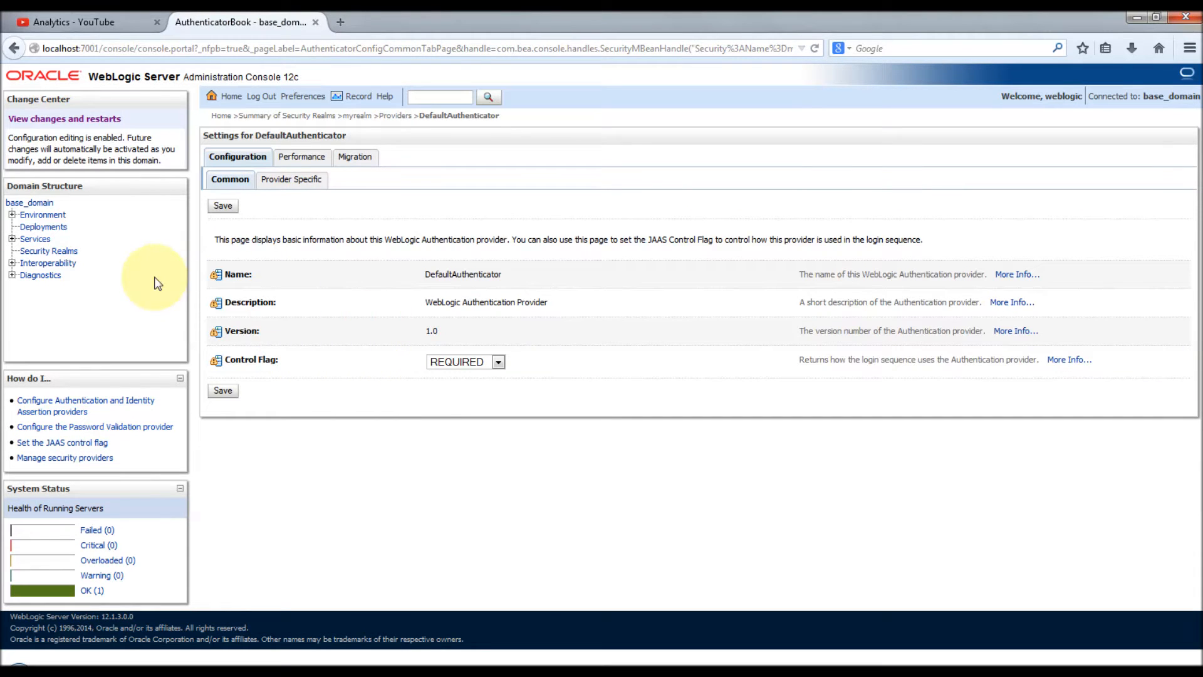
{"action": "left_click_drag", "start_coordinate": [424, 274], "coordinate": [537, 270]}
{"action": "left_click", "coordinate": [537, 270]}
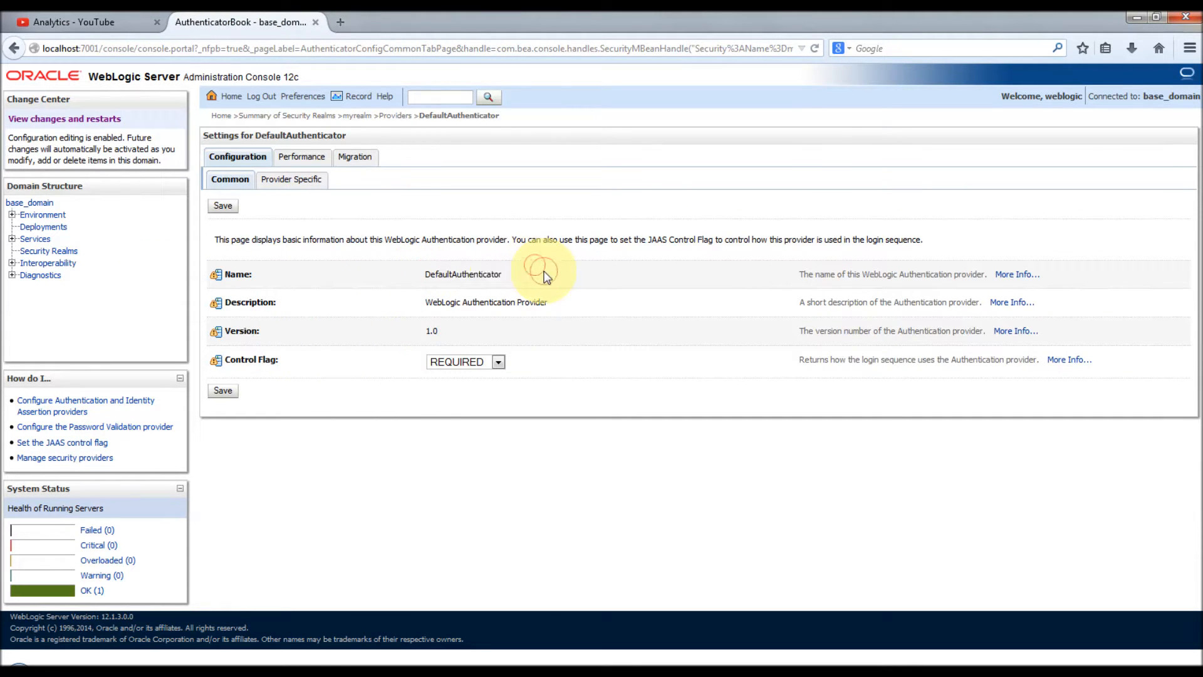
{"action": "left_click", "coordinate": [445, 360]}
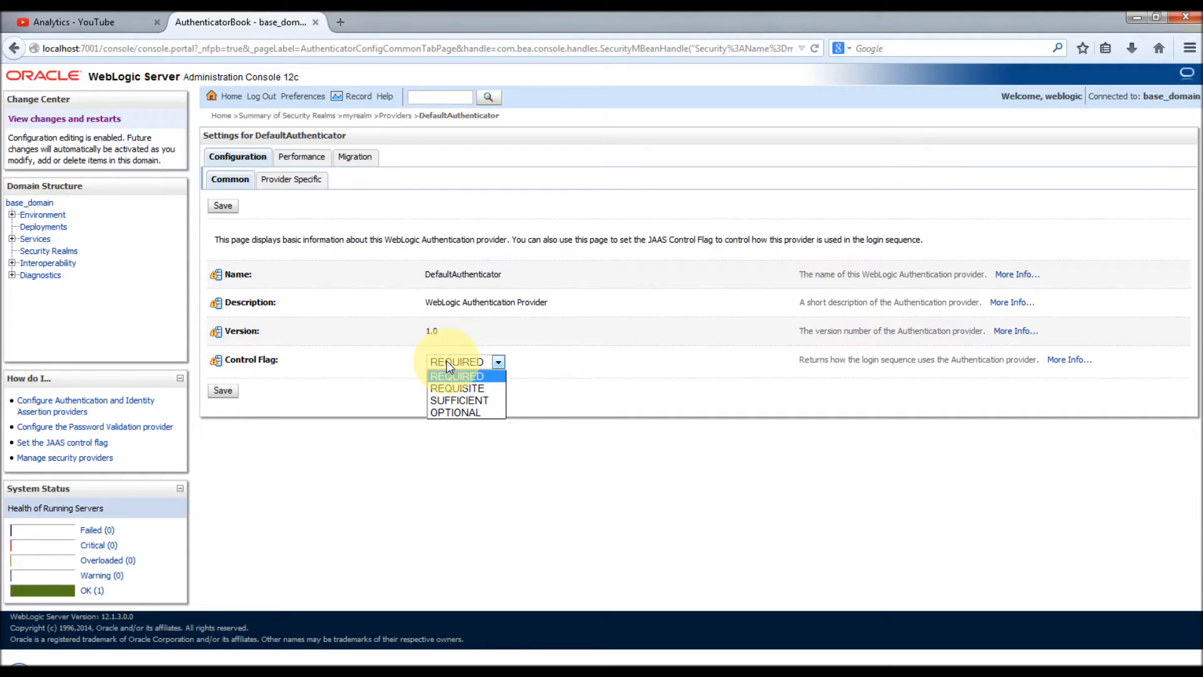
{"action": "left_click", "coordinate": [562, 339]}
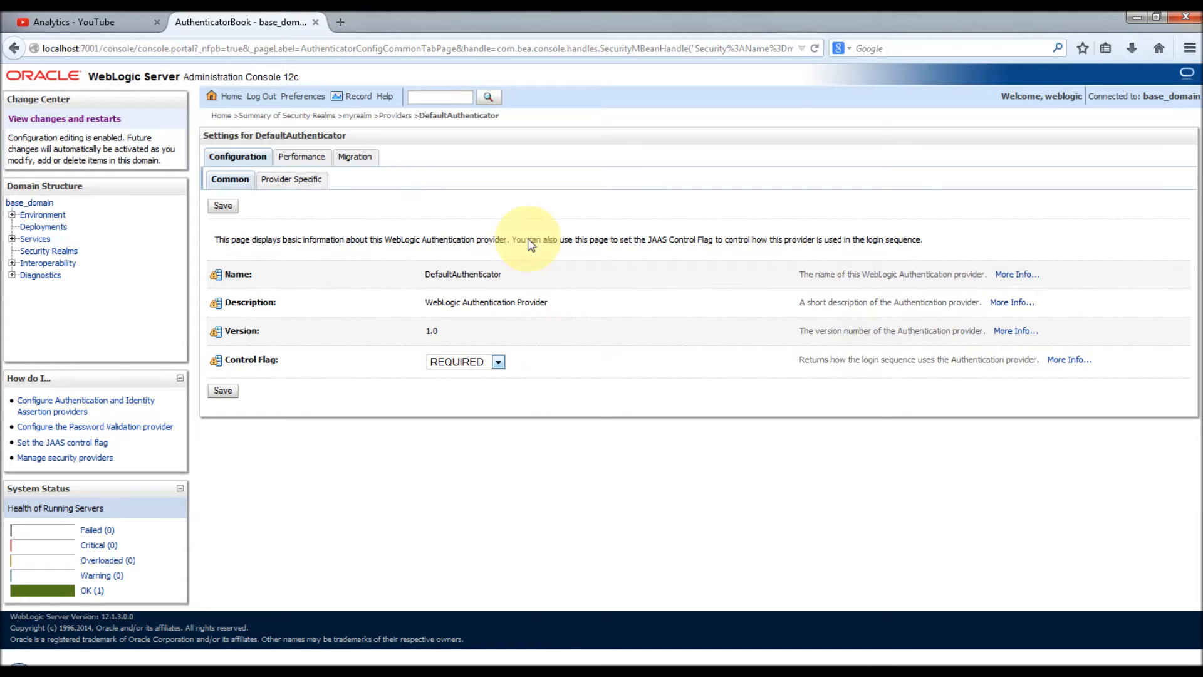
{"action": "left_click", "coordinate": [290, 181]}
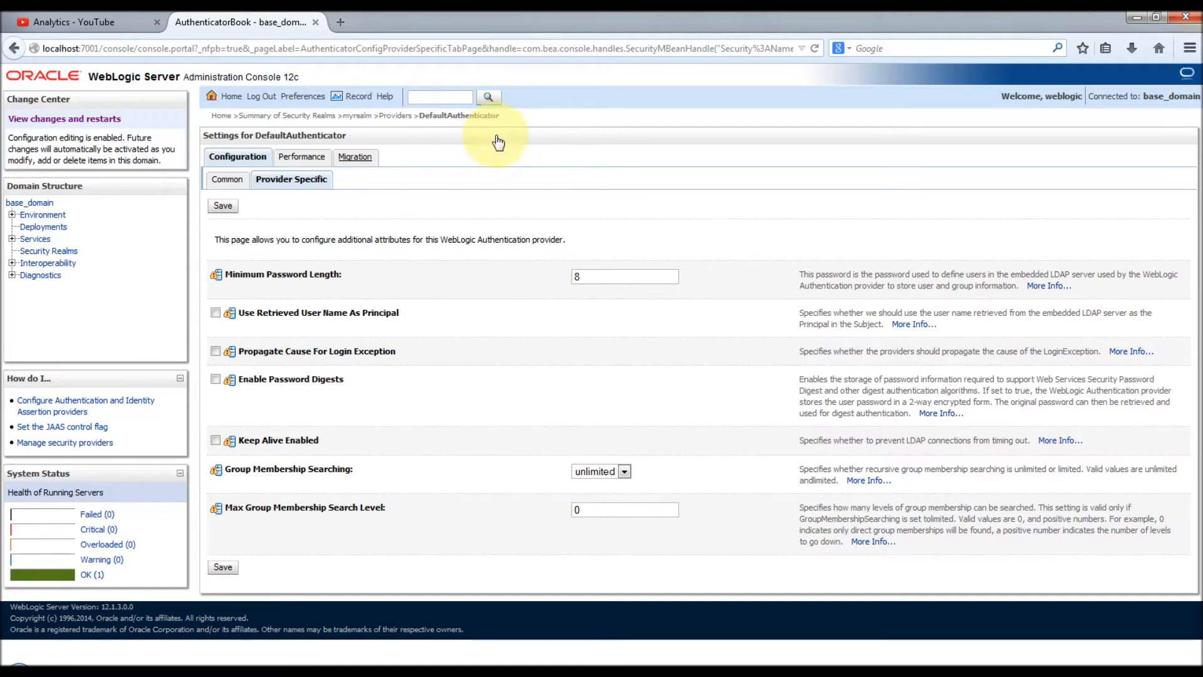
{"action": "left_click", "coordinate": [394, 116]}
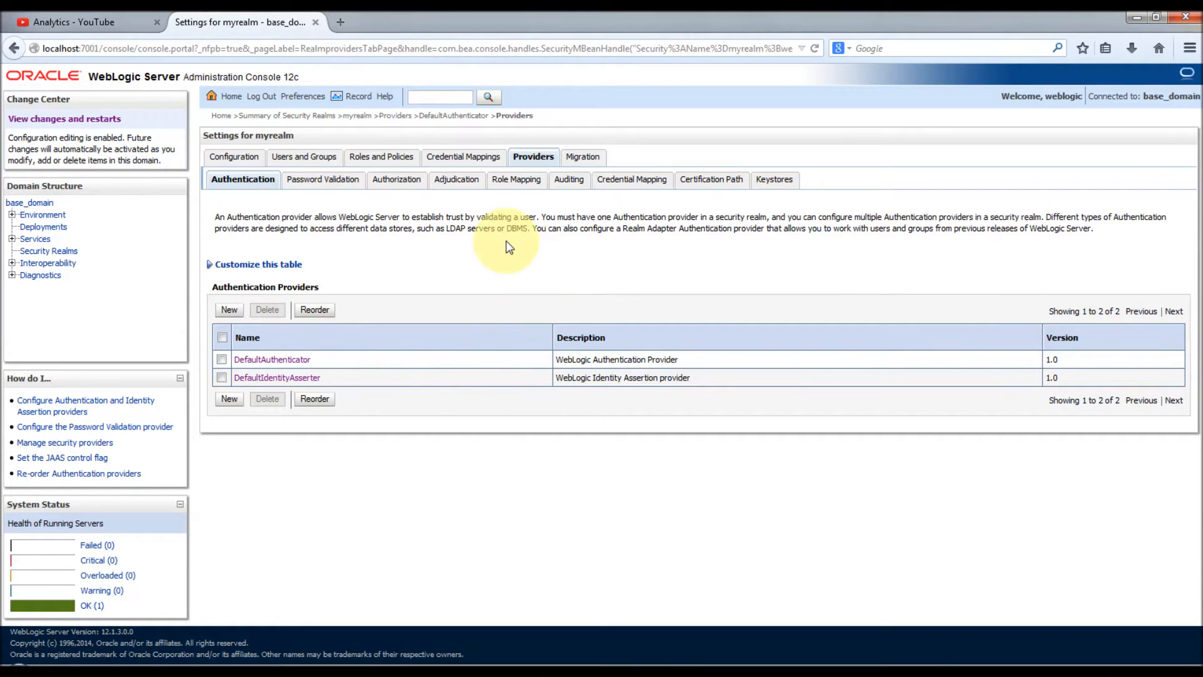
Step: Review myrealm's groups, then list its users OracleSystemUser and weblogic
{"action": "left_click", "coordinate": [307, 159]}
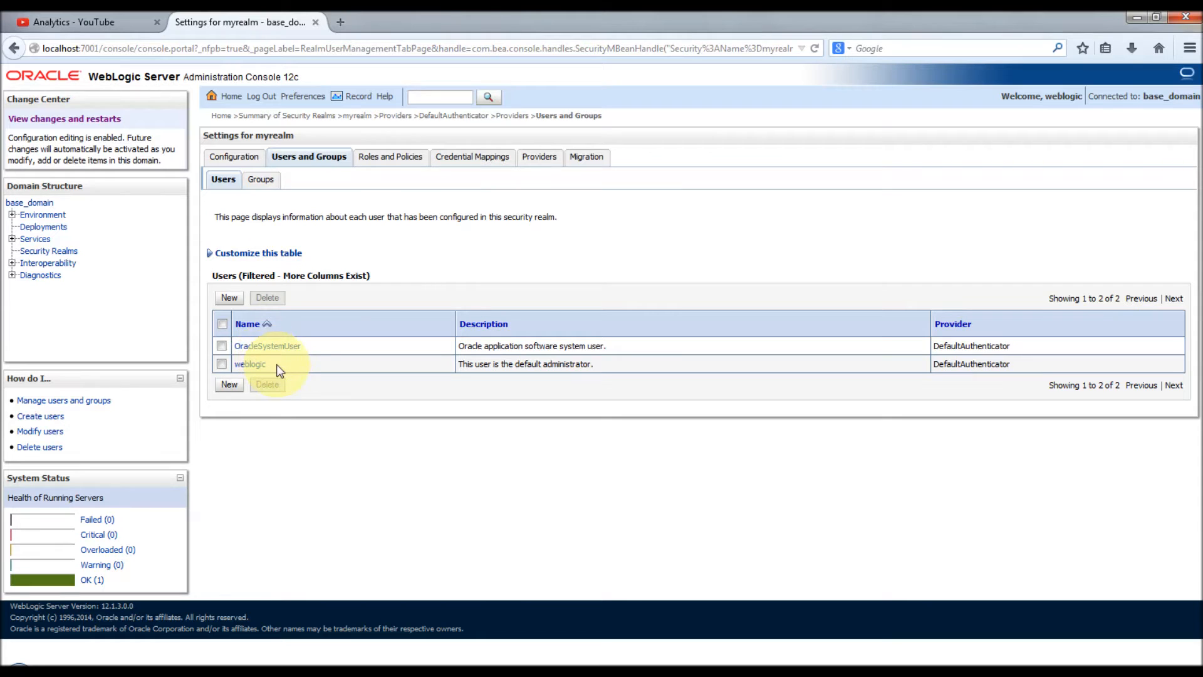
{"action": "left_click", "coordinate": [262, 181]}
{"action": "left_click", "coordinate": [262, 182]}
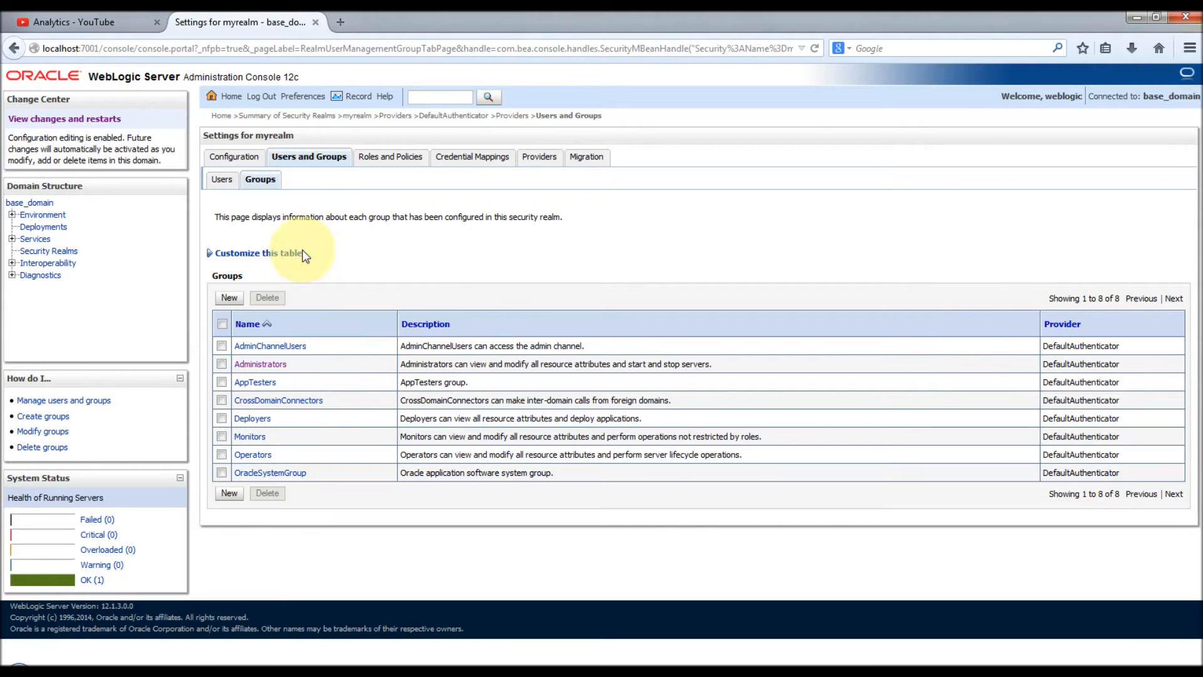
{"action": "left_click", "coordinate": [224, 181]}
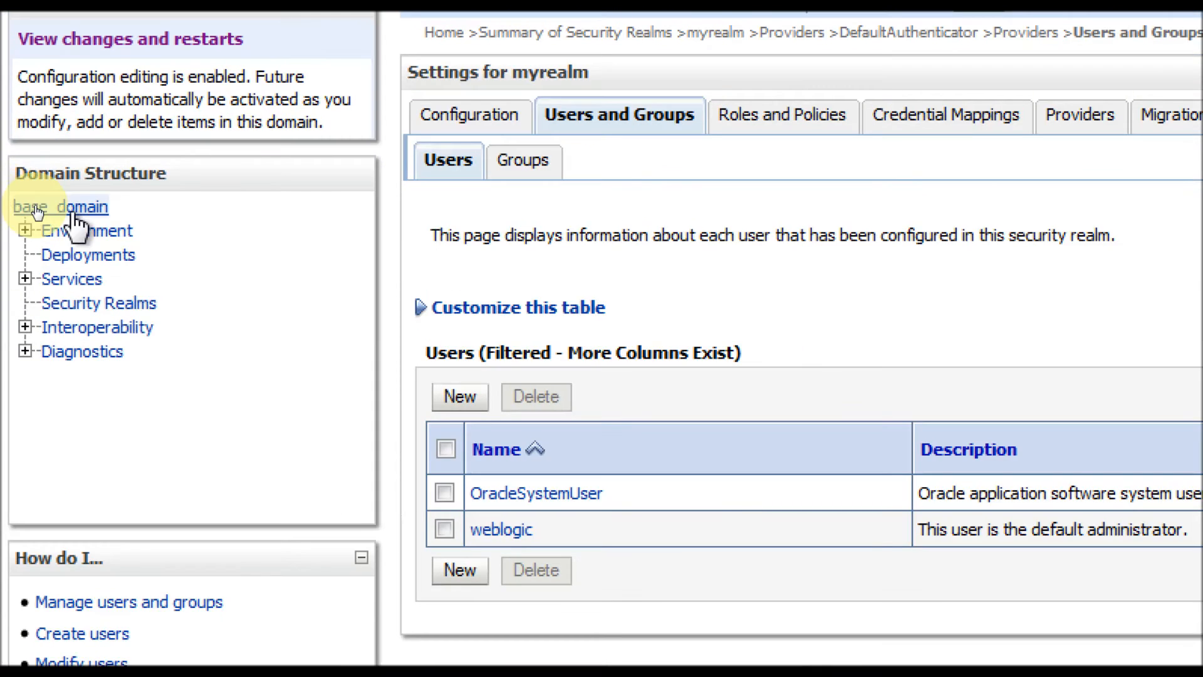
Step: Save base_domain's Security > Embedded LDAP settings
{"action": "left_click", "coordinate": [35, 204]}
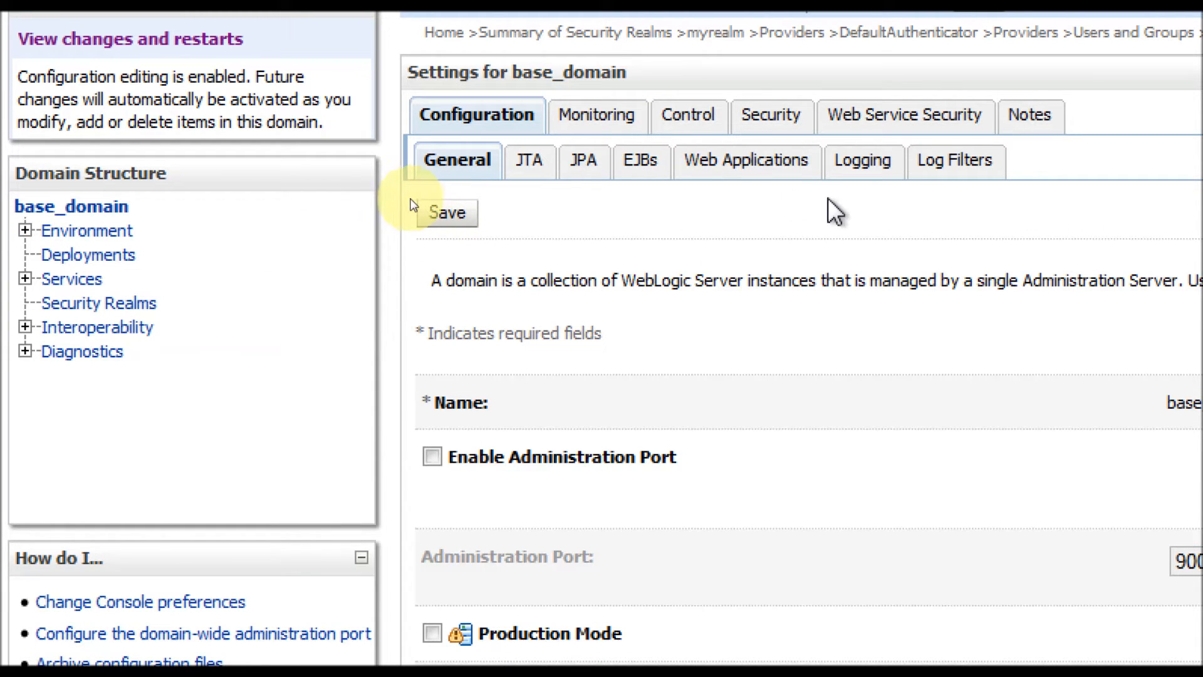
{"action": "left_click", "coordinate": [768, 114]}
{"action": "left_click", "coordinate": [716, 162]}
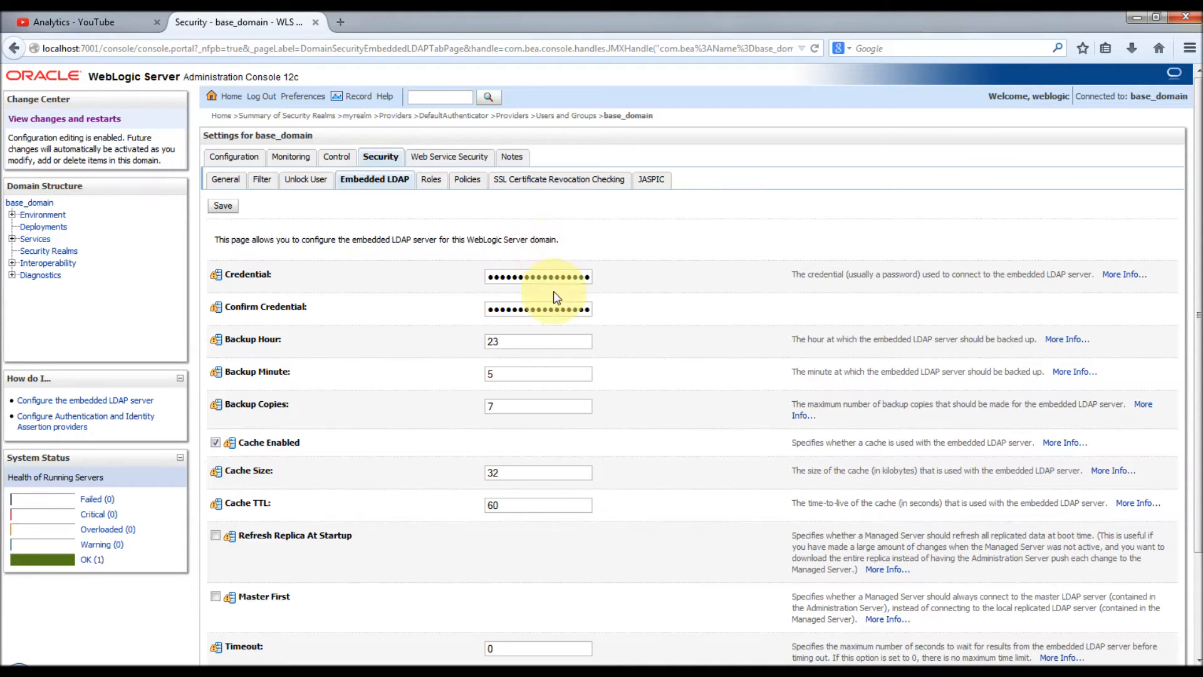
{"action": "left_click", "coordinate": [223, 207]}
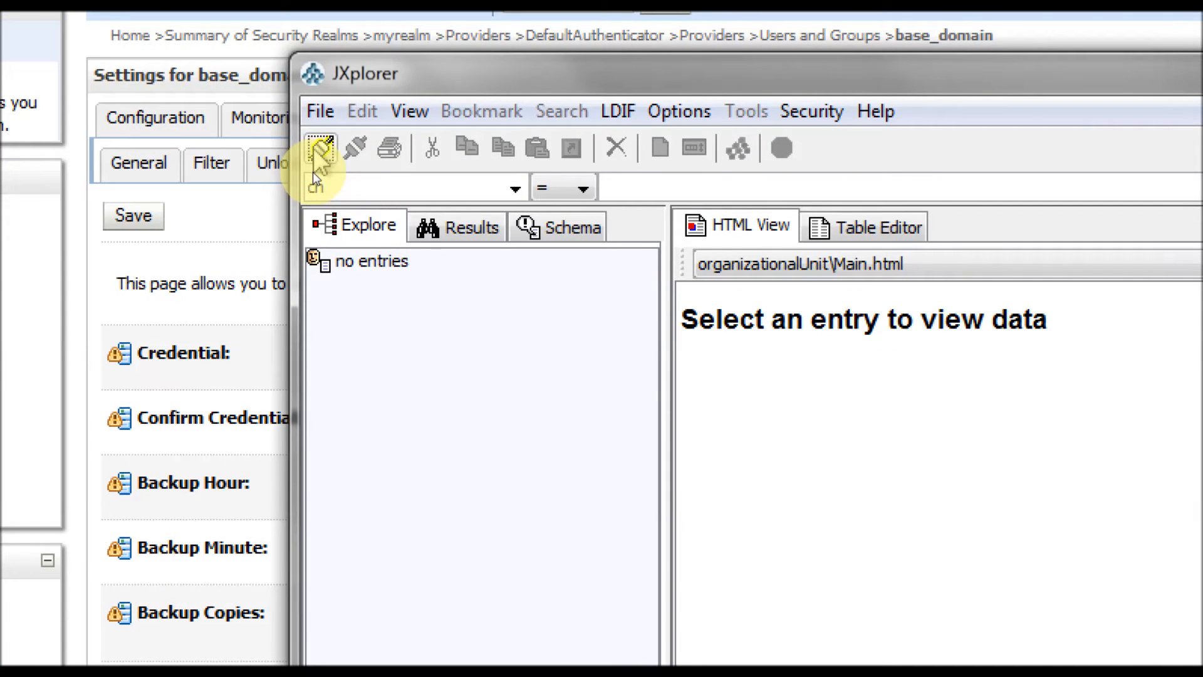
Step: Connect JXplorer to localhost port 7001 and expand myrealm's groups and people entries
{"action": "left_click", "coordinate": [320, 151]}
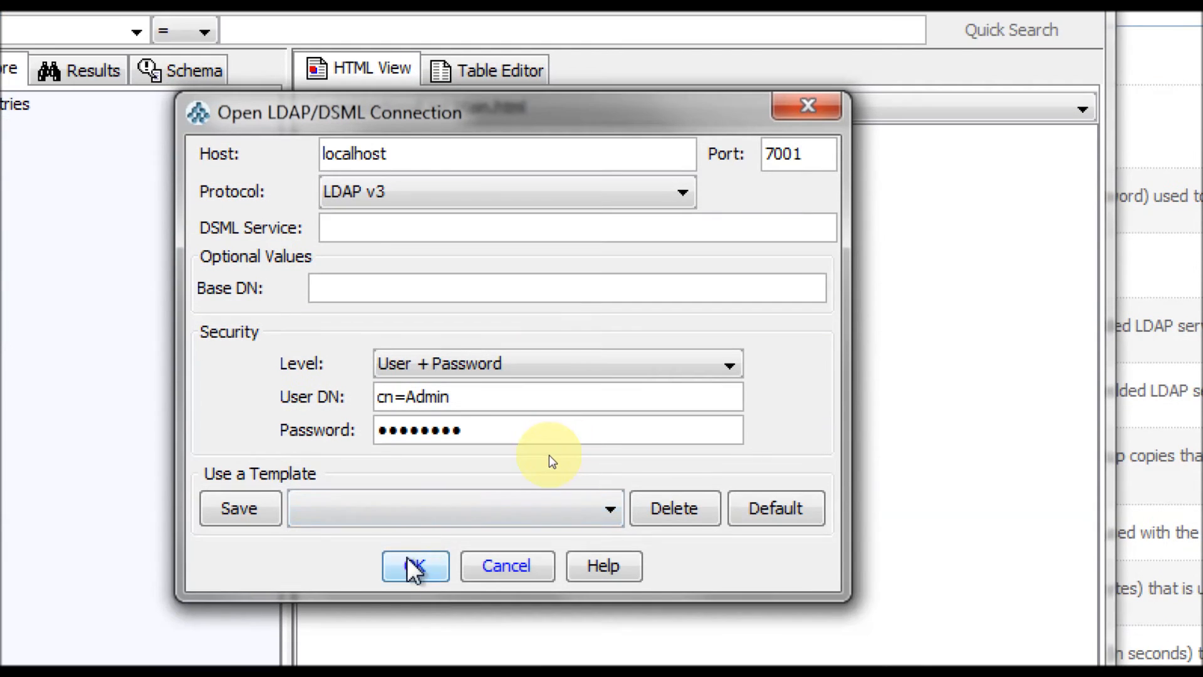
{"action": "left_click", "coordinate": [410, 564]}
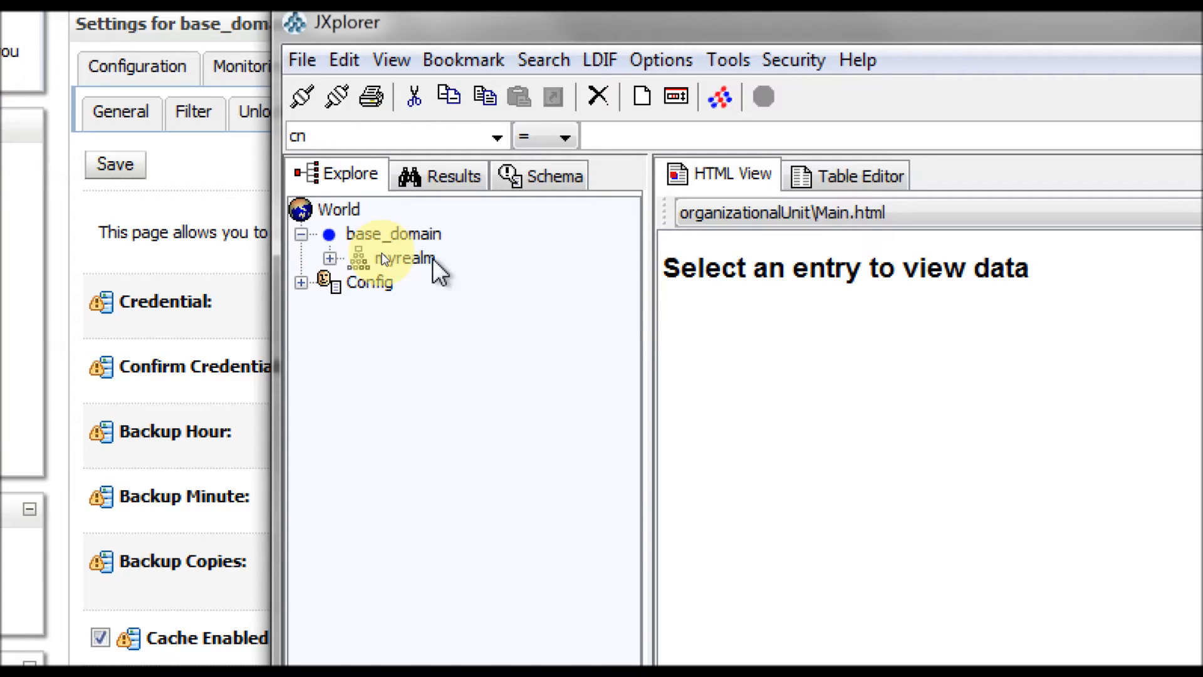
{"action": "left_click", "coordinate": [330, 258]}
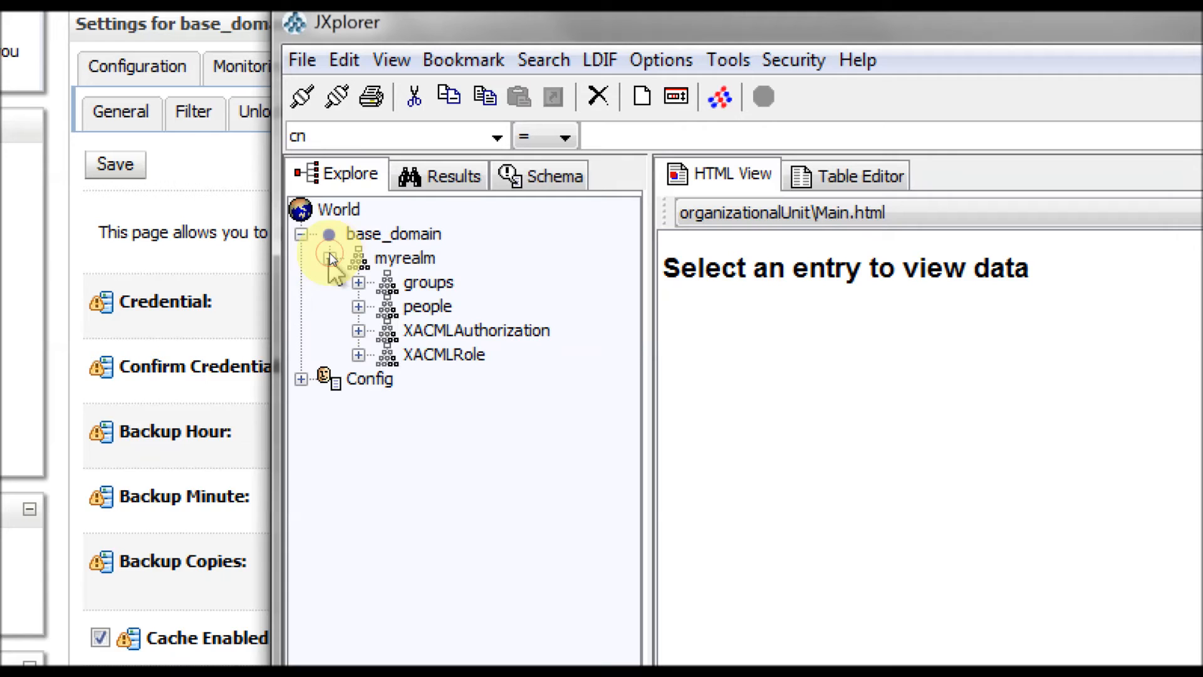
{"action": "left_click", "coordinate": [358, 283]}
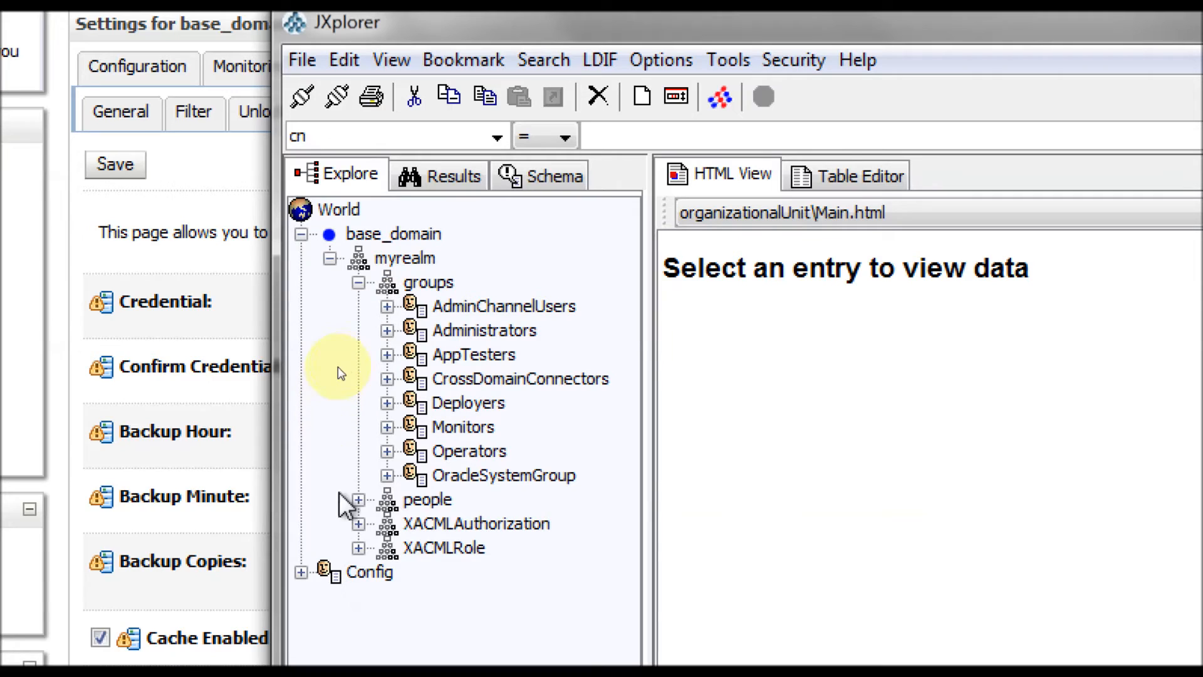
{"action": "left_click", "coordinate": [358, 500]}
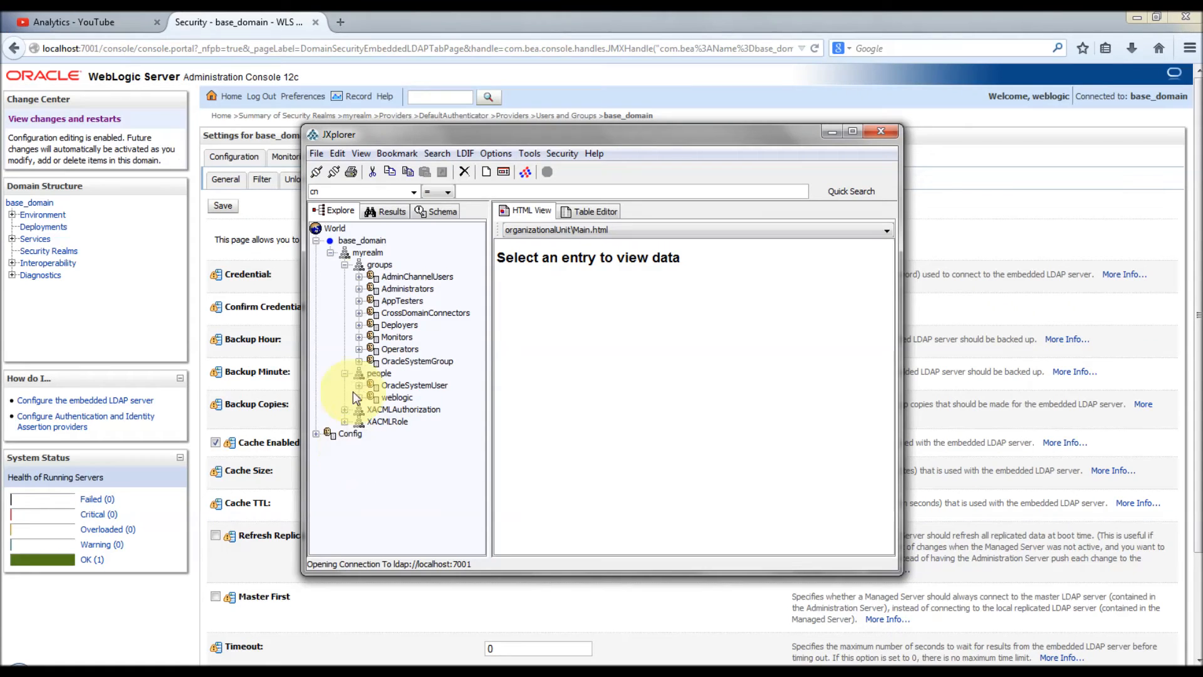
Step: In the console, go to myrealm's Users and Groups tab and start a new user
{"action": "left_click", "coordinate": [282, 205]}
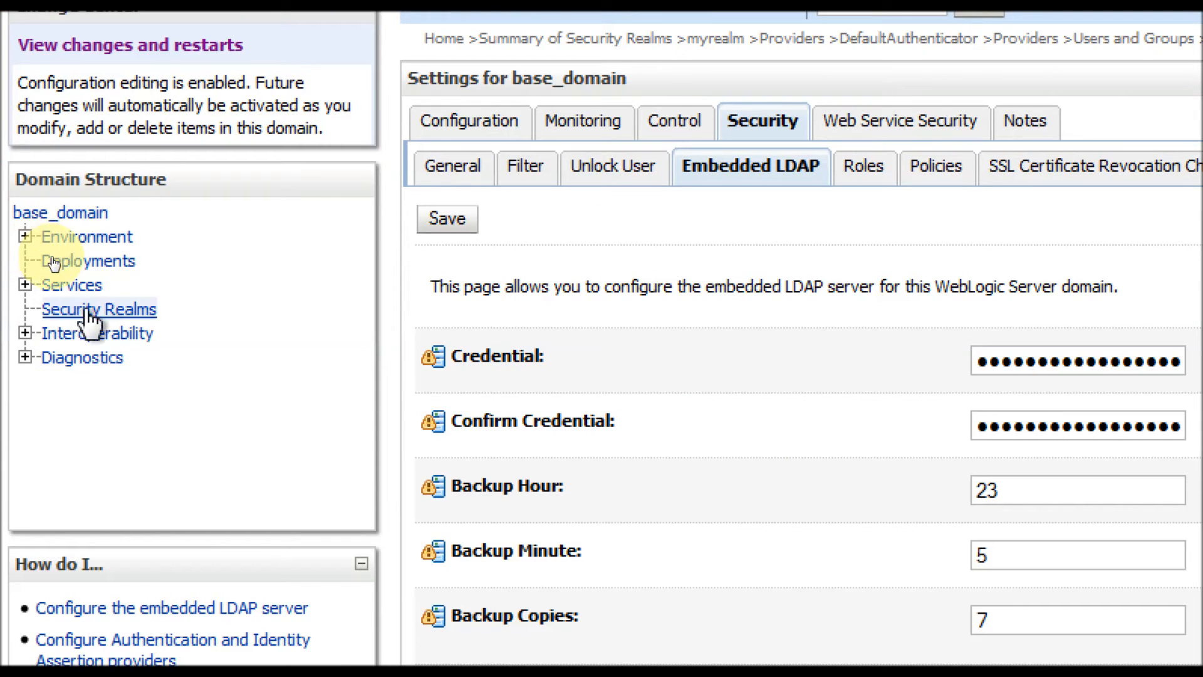
{"action": "left_click", "coordinate": [107, 313]}
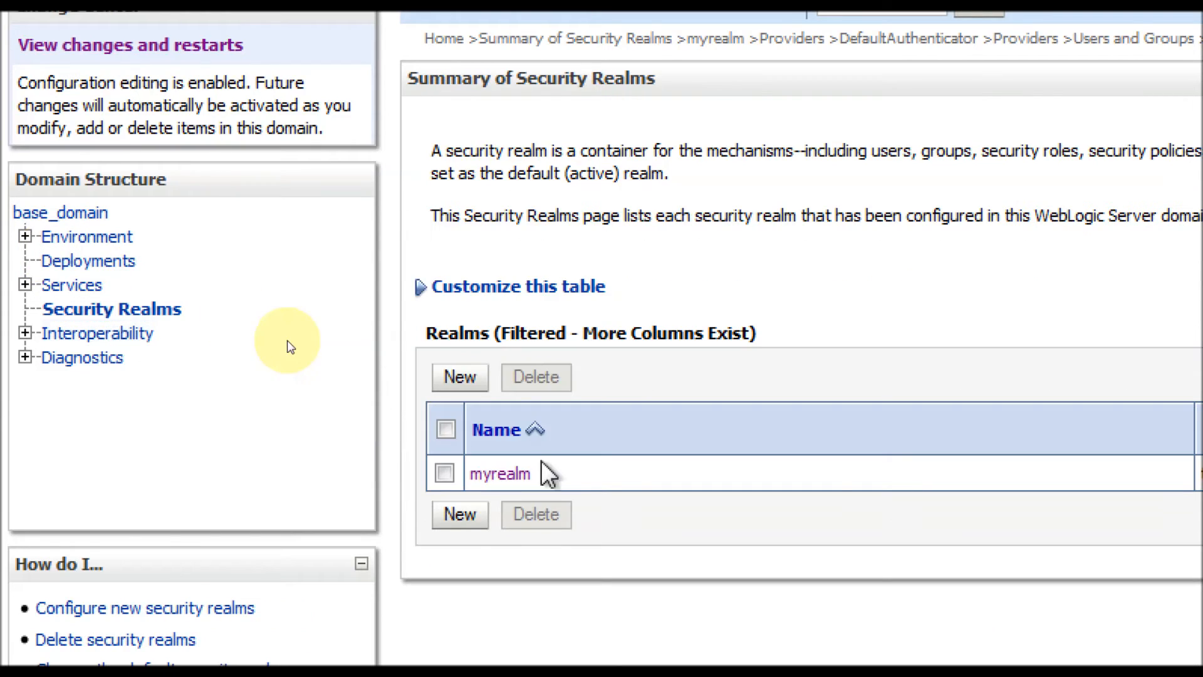
{"action": "left_click", "coordinate": [499, 474]}
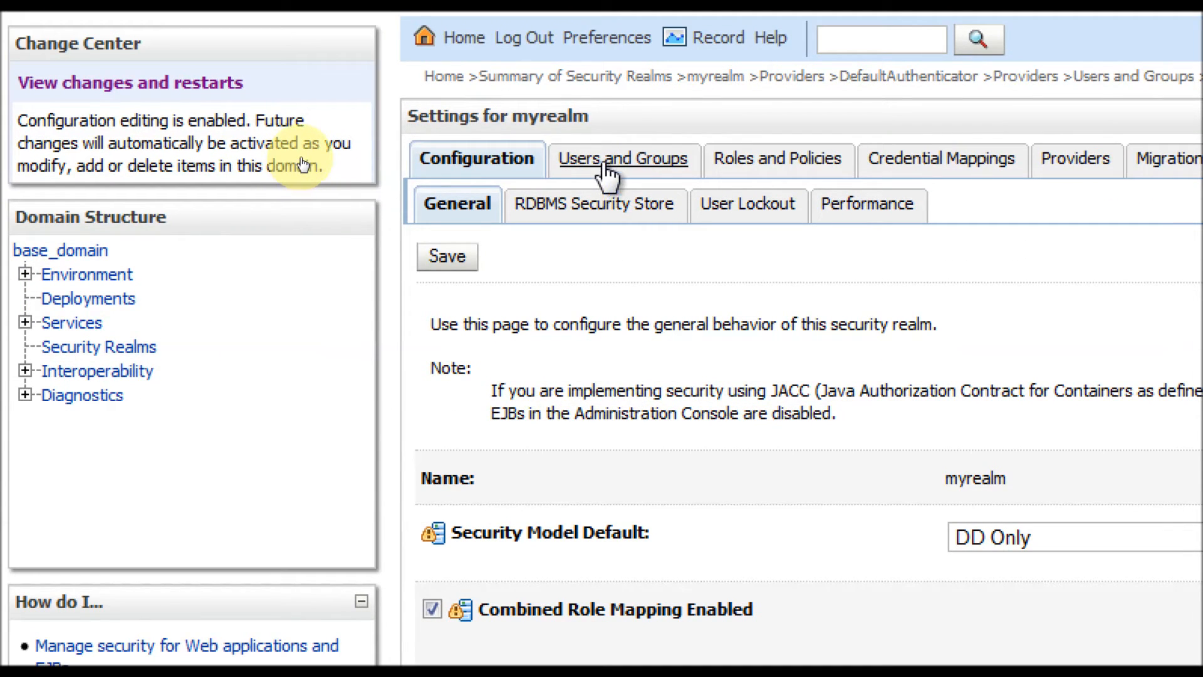
{"action": "left_click", "coordinate": [605, 120]}
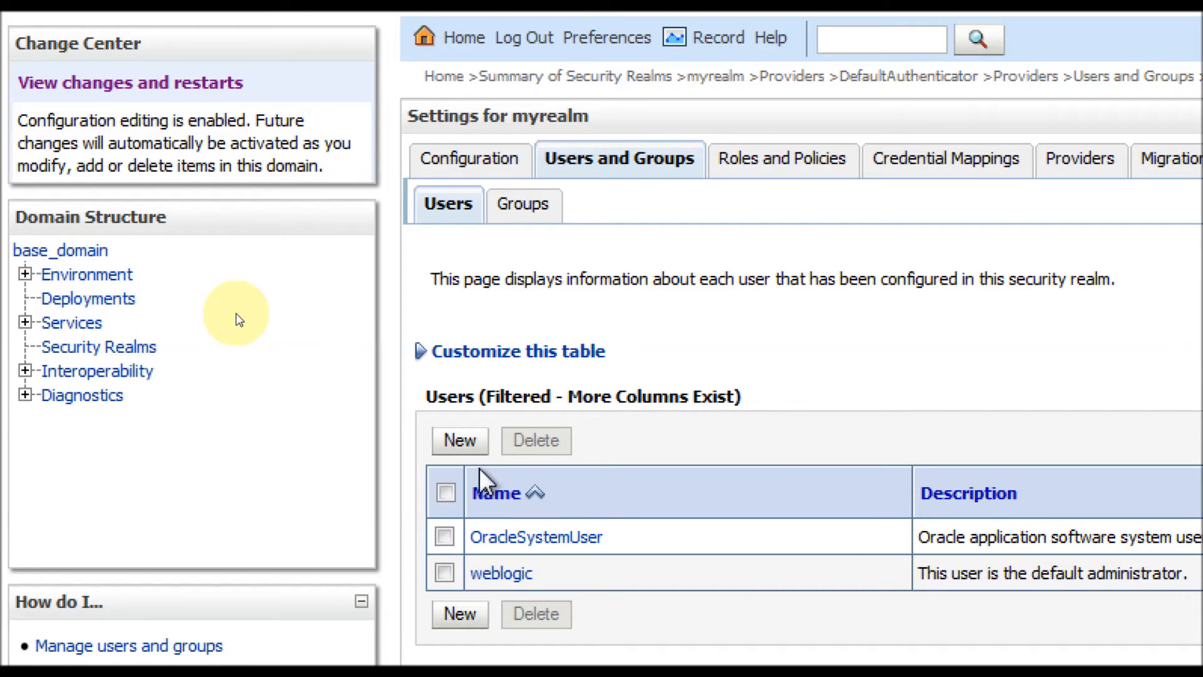
{"action": "left_click", "coordinate": [458, 442]}
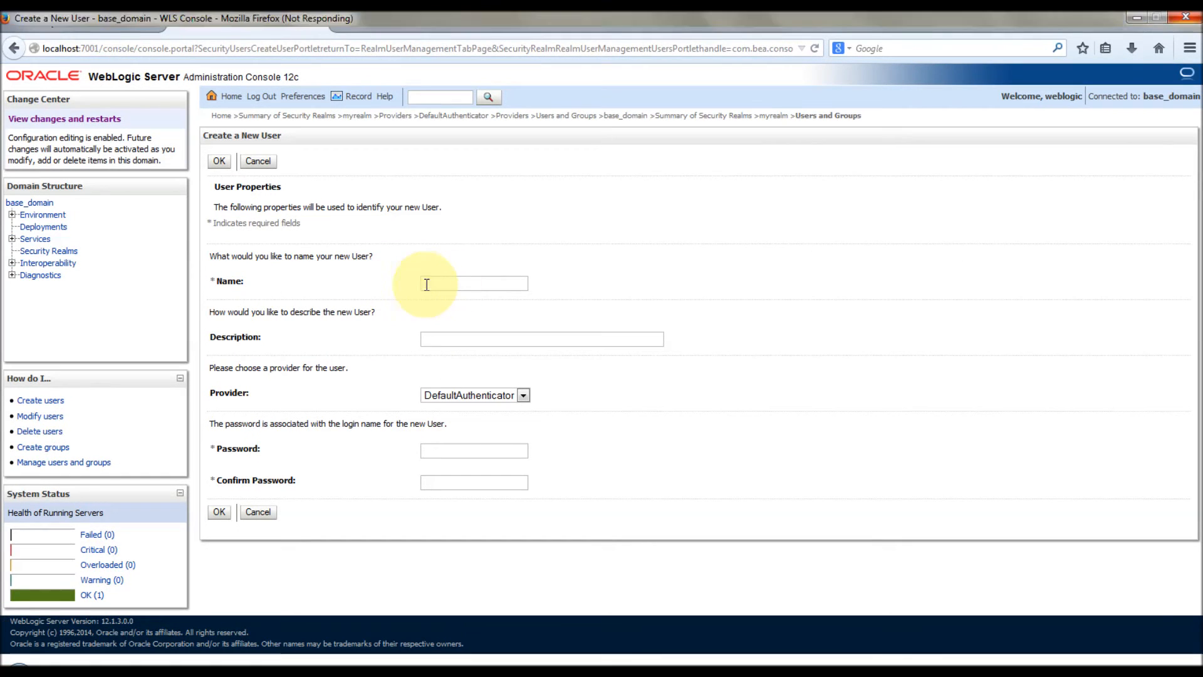
Step: Create user 100bytesAdmin under DefaultAuthenticator with a password and confirmation
{"action": "left_click", "coordinate": [689, 369]}
{"action": "type", "text": "100bytes"}
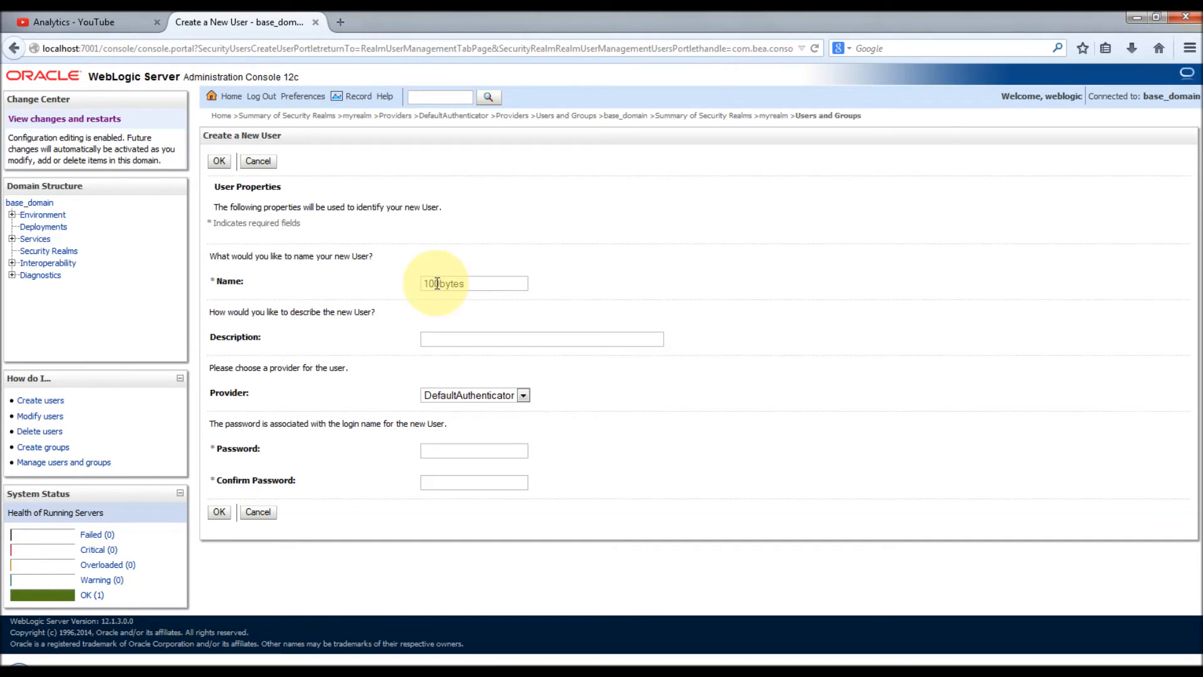
{"action": "type", "text": "Admin"}
{"action": "left_click", "coordinate": [523, 396]}
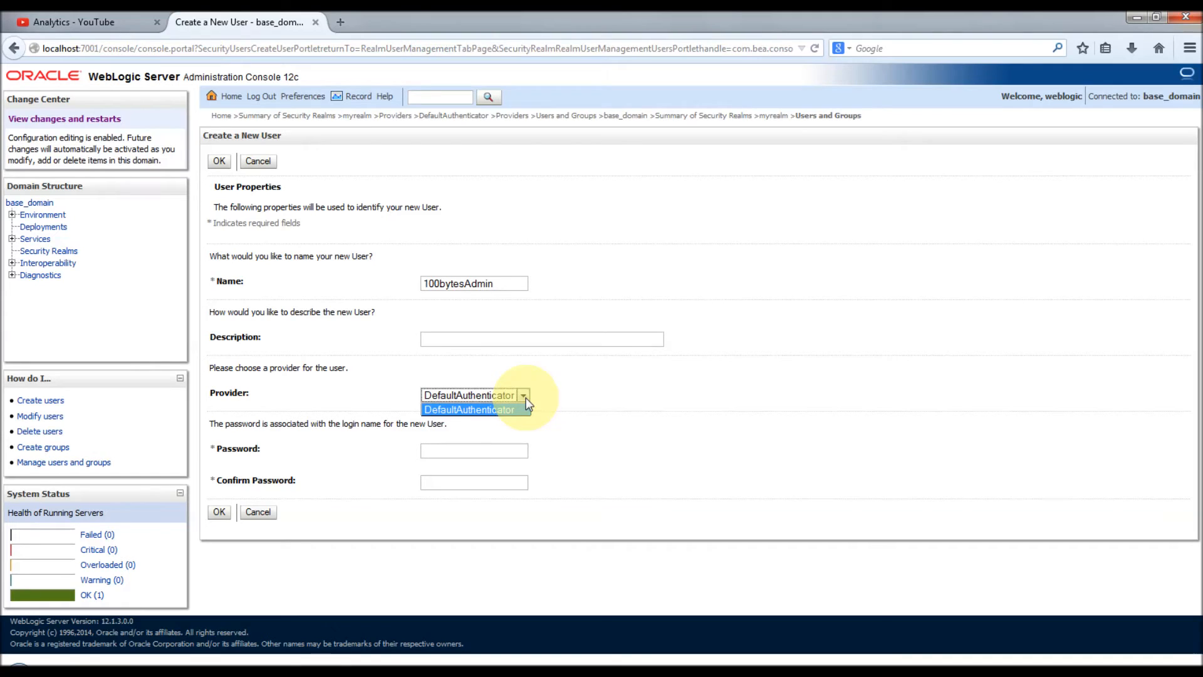
{"action": "left_click", "coordinate": [513, 452]}
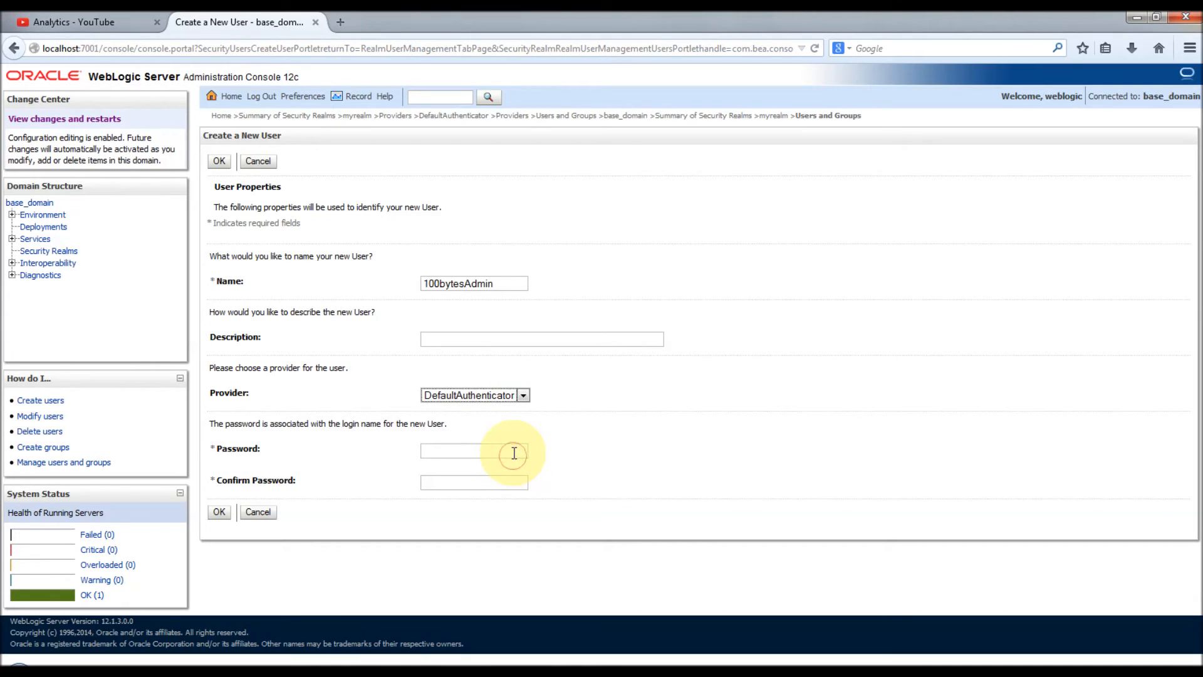
{"action": "left_click", "coordinate": [512, 450]}
{"action": "type", "text": "welcome1"}
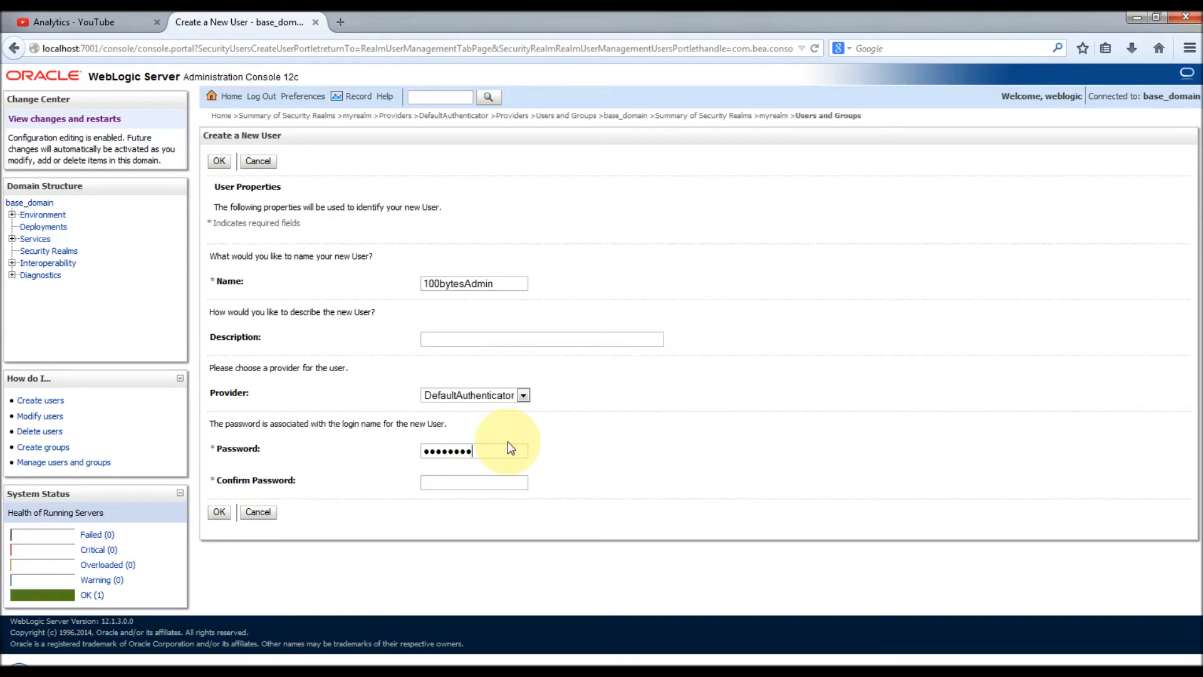
{"action": "type", "text": "welcome1"}
{"action": "left_click", "coordinate": [223, 162]}
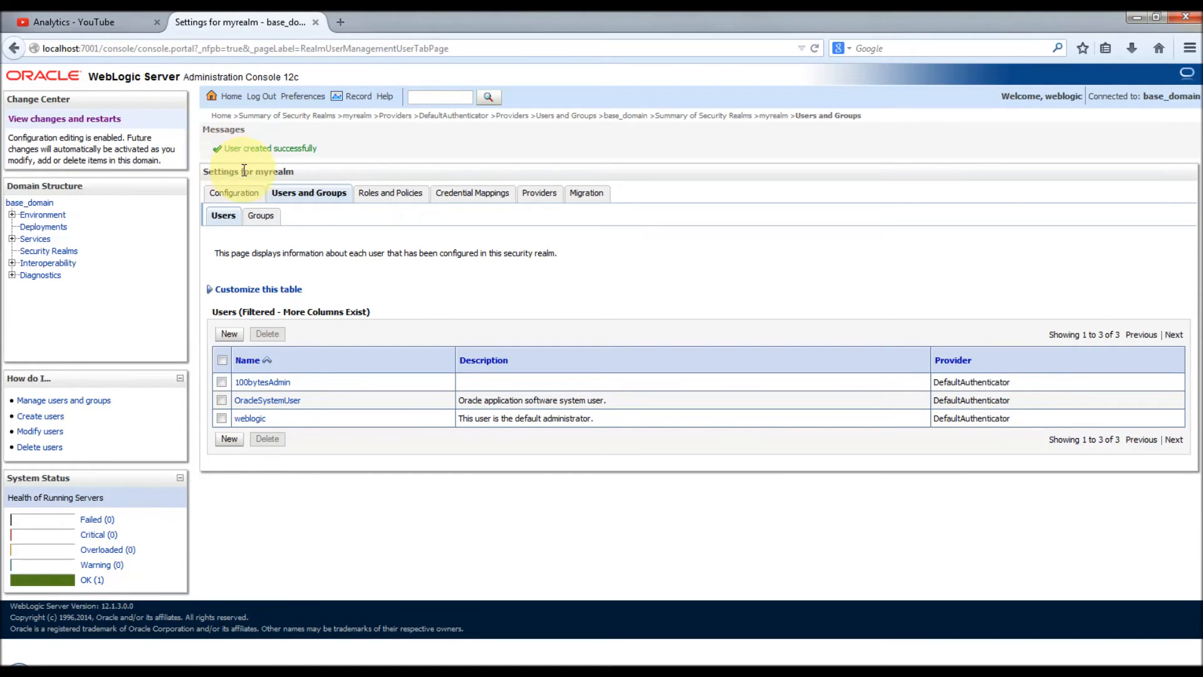
Step: Create group 100bytesAdminGroup in myrealm under DefaultAuthenticator
{"action": "left_click", "coordinate": [260, 216]}
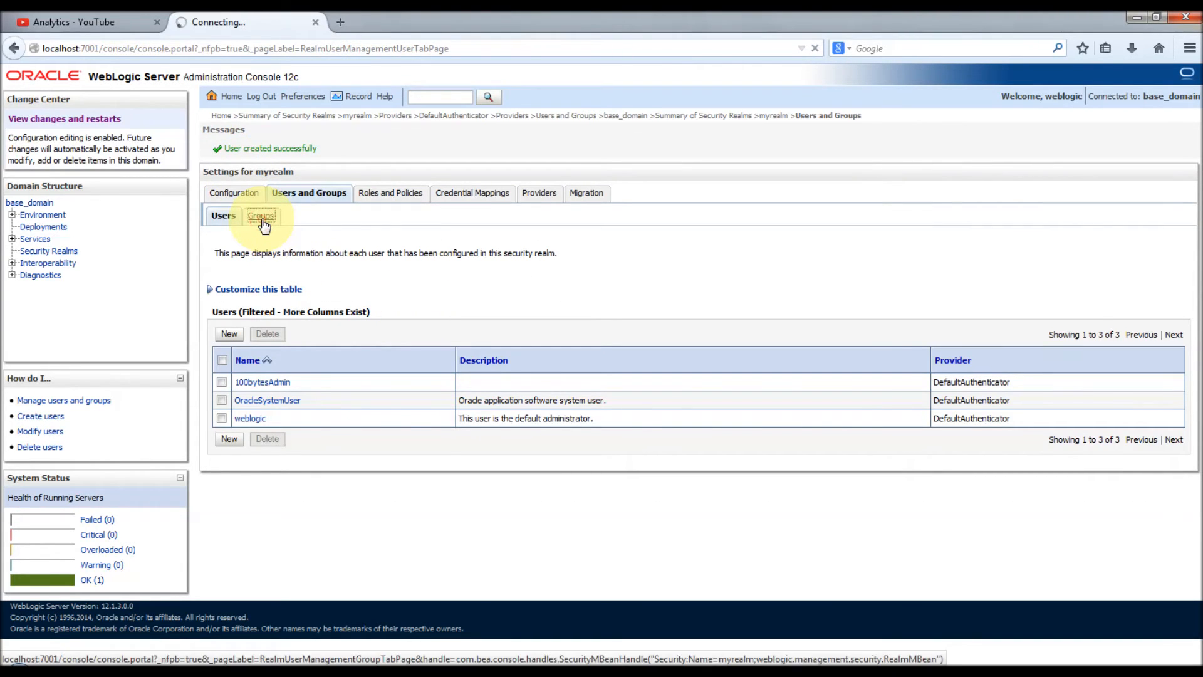
{"action": "left_click", "coordinate": [229, 298]}
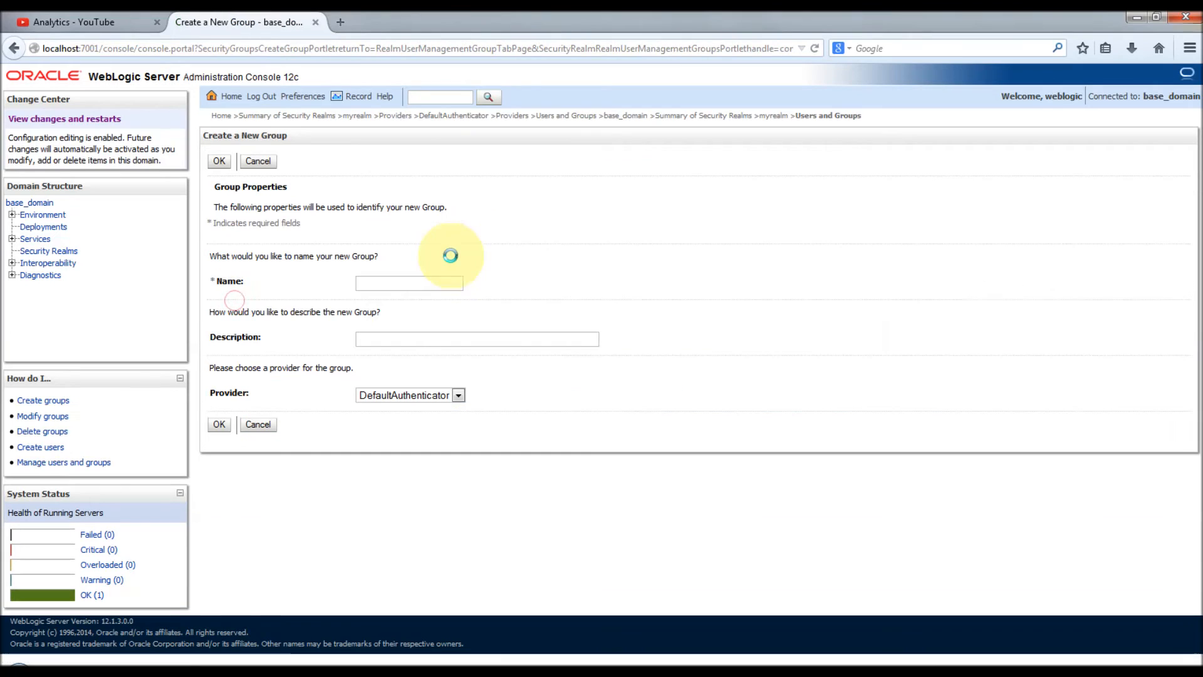
{"action": "type", "text": "1o"}
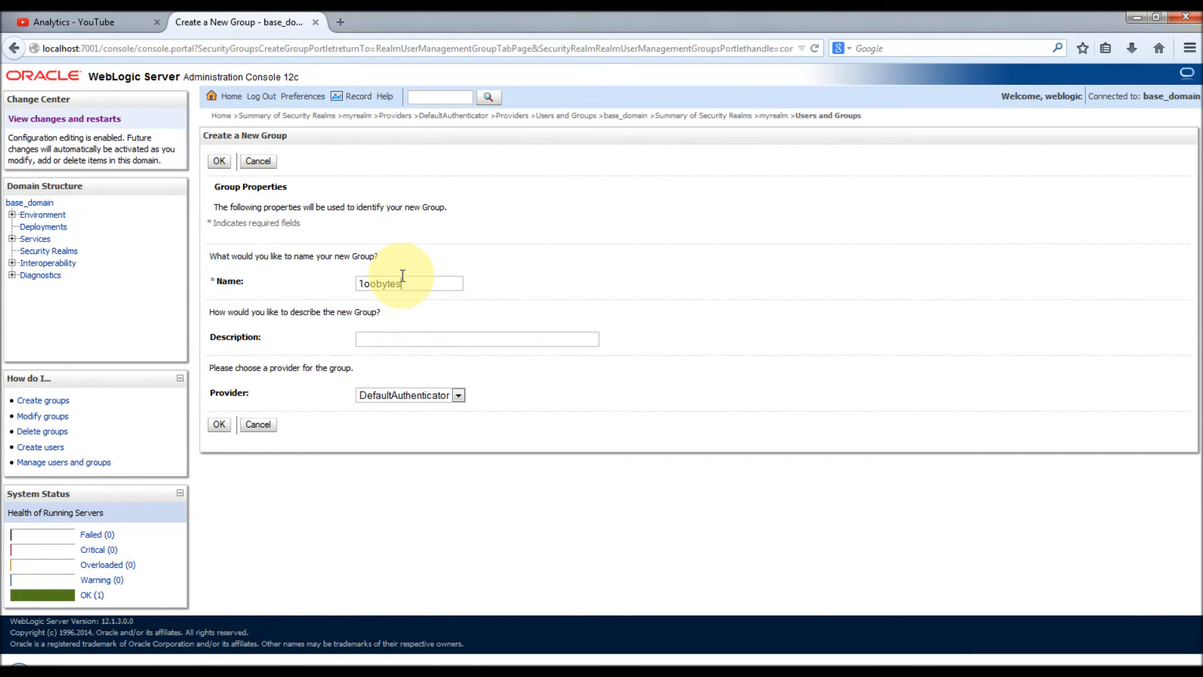
{"action": "key", "text": "BackSpace"}
{"action": "key", "text": "BackSpace"}
{"action": "key", "text": "BackSpace"}
{"action": "type", "text": "100bytesAdminGroup"}
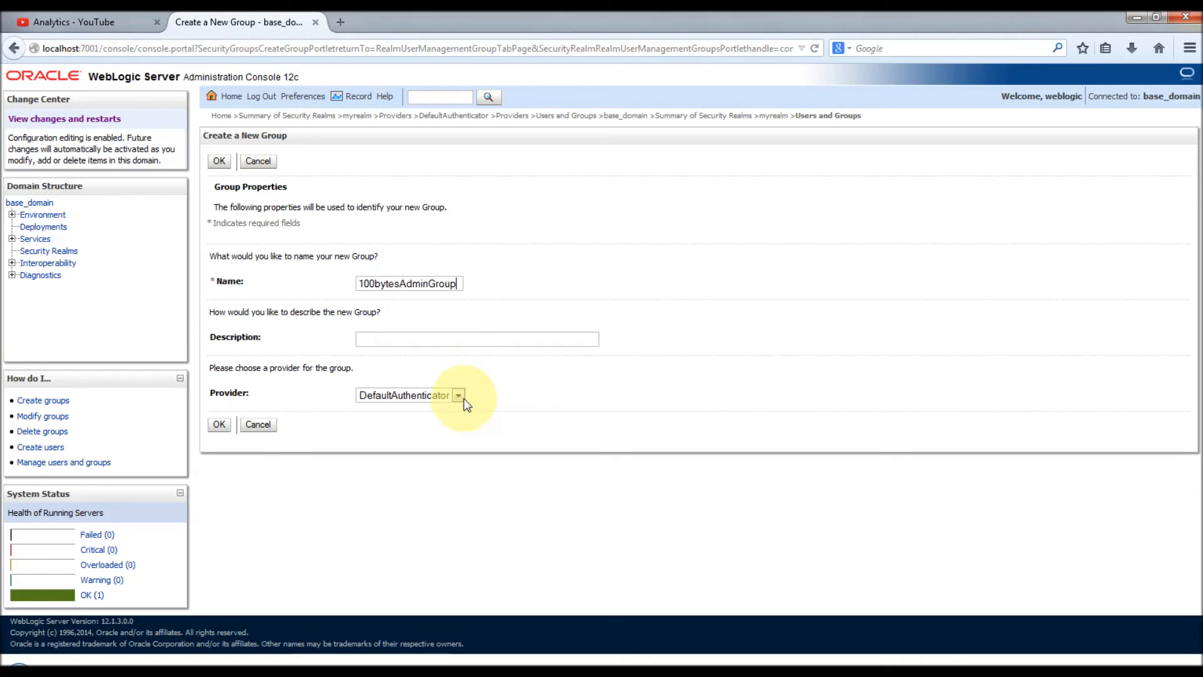
{"action": "left_click", "coordinate": [217, 427]}
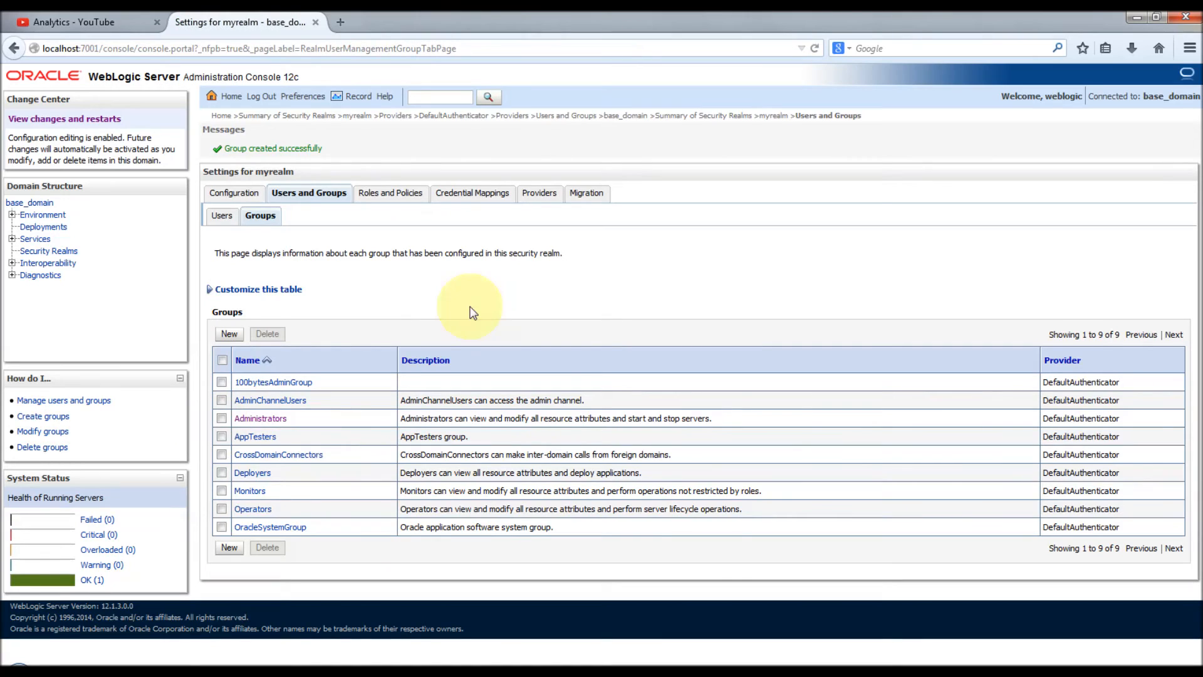
Step: Make user 100bytesAdmin a member of 100bytesAdminGroup, then return to the groups list
{"action": "left_click", "coordinate": [219, 220]}
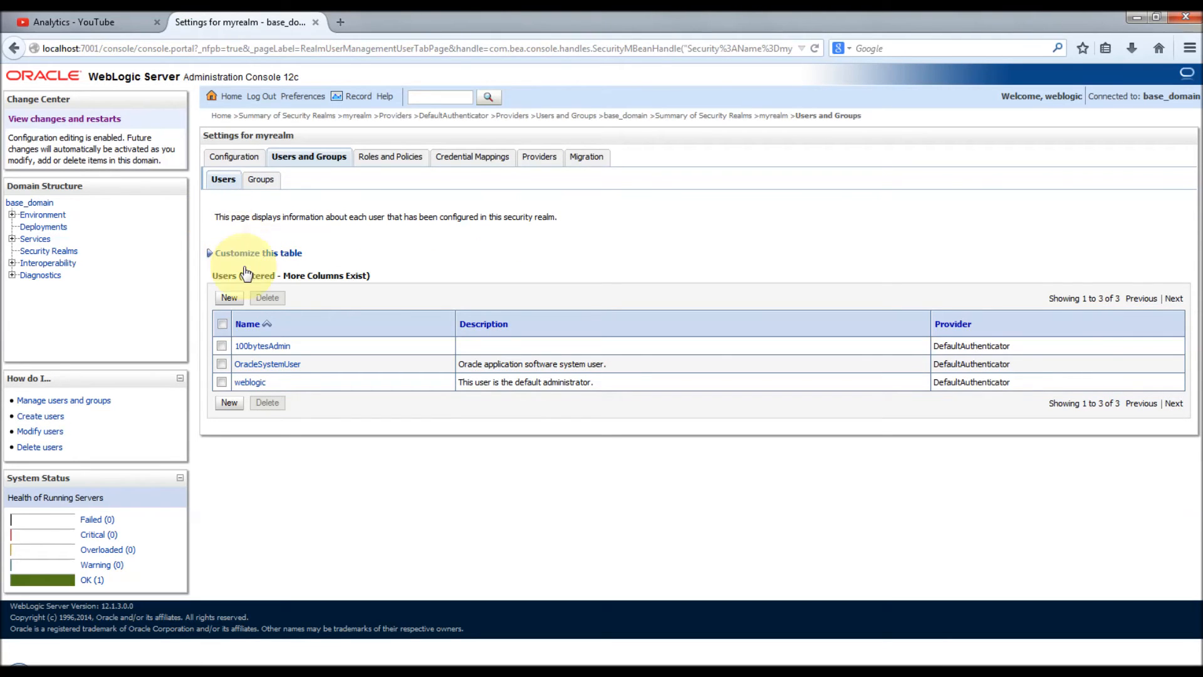
{"action": "left_click", "coordinate": [253, 349]}
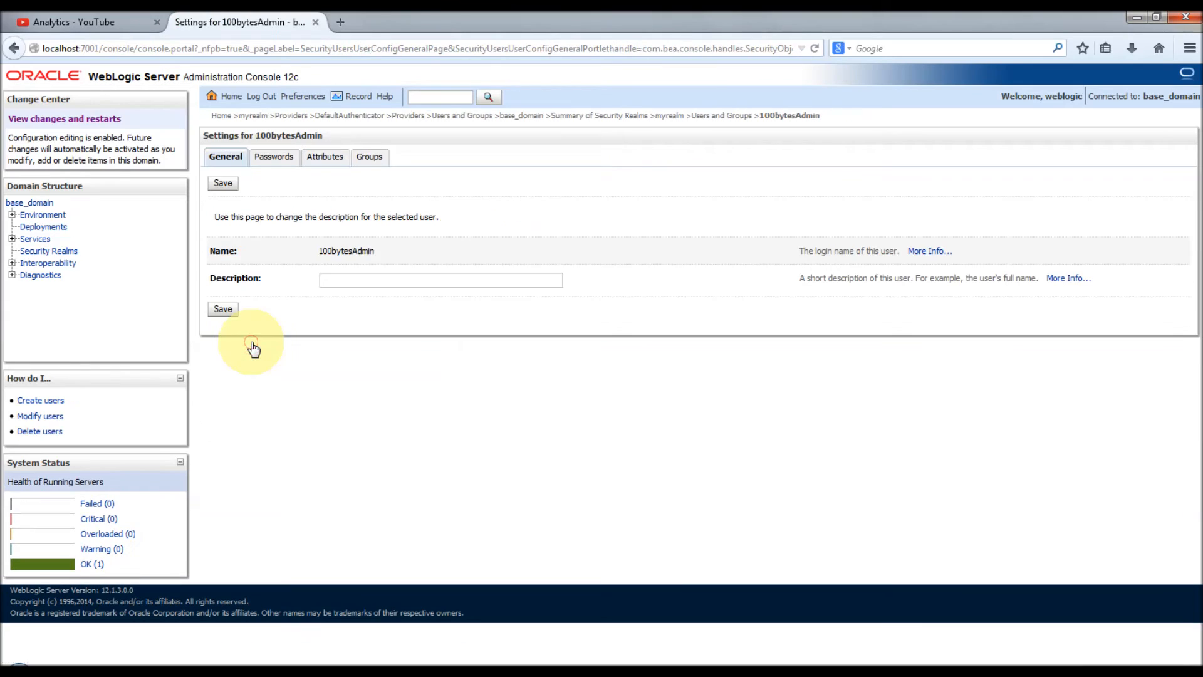
{"action": "left_click", "coordinate": [366, 160]}
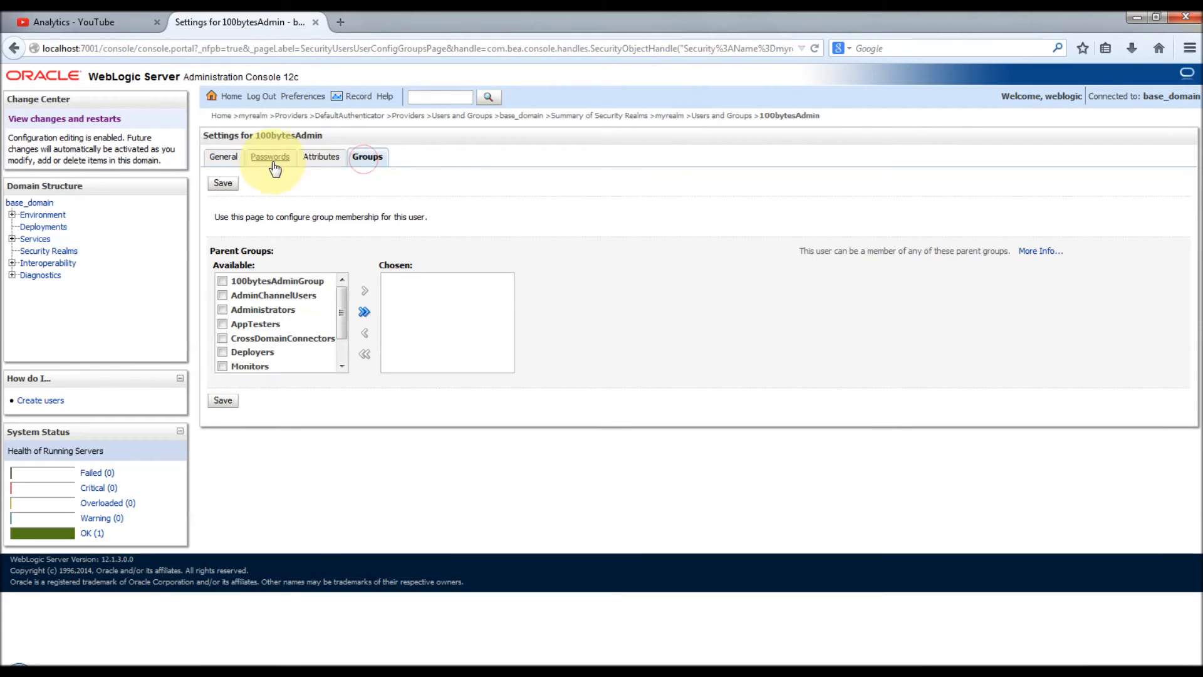
{"action": "left_click", "coordinate": [271, 161]}
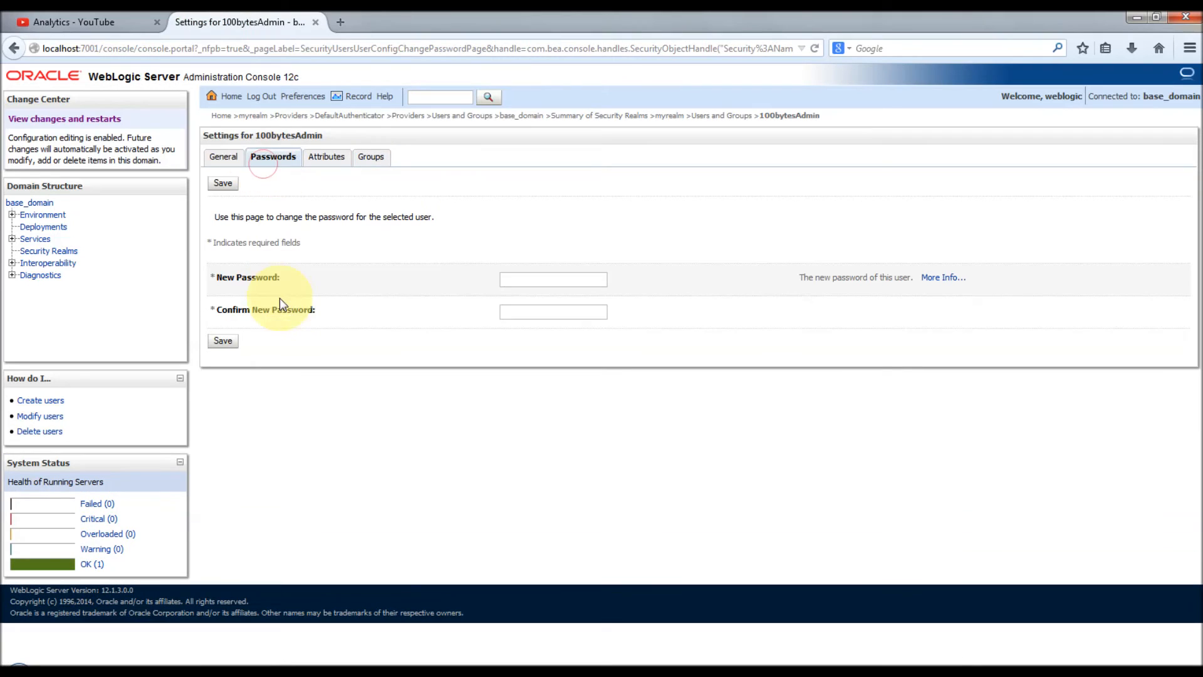
{"action": "left_click", "coordinate": [368, 158]}
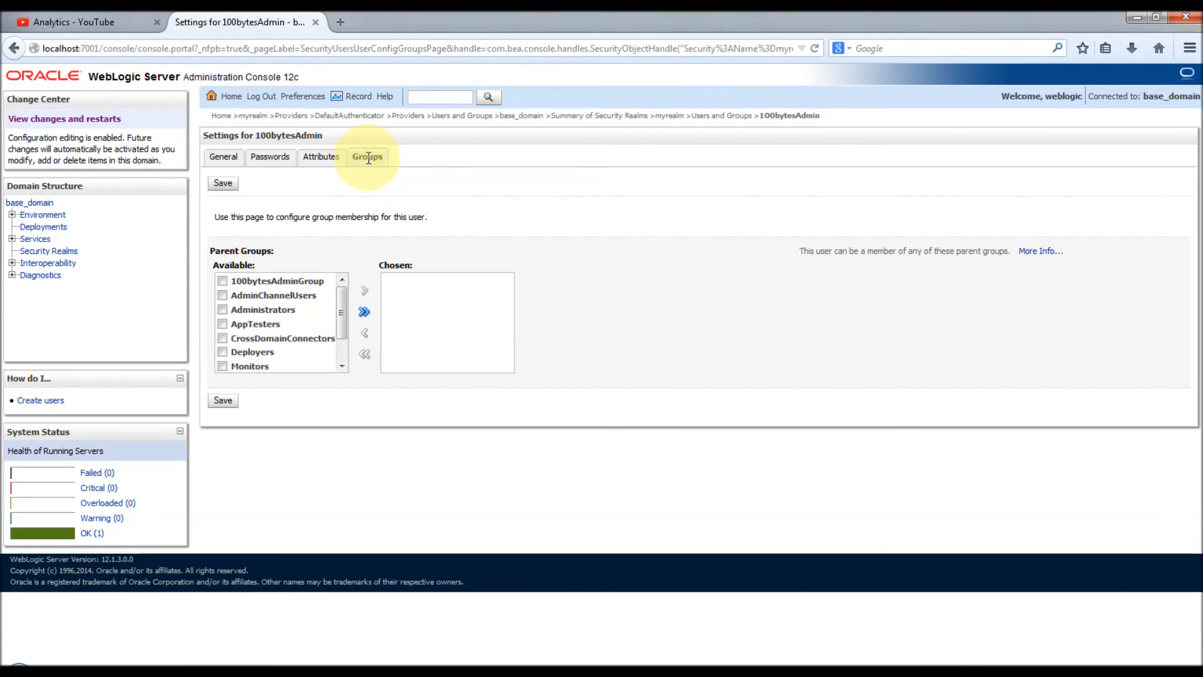
{"action": "left_click", "coordinate": [223, 281]}
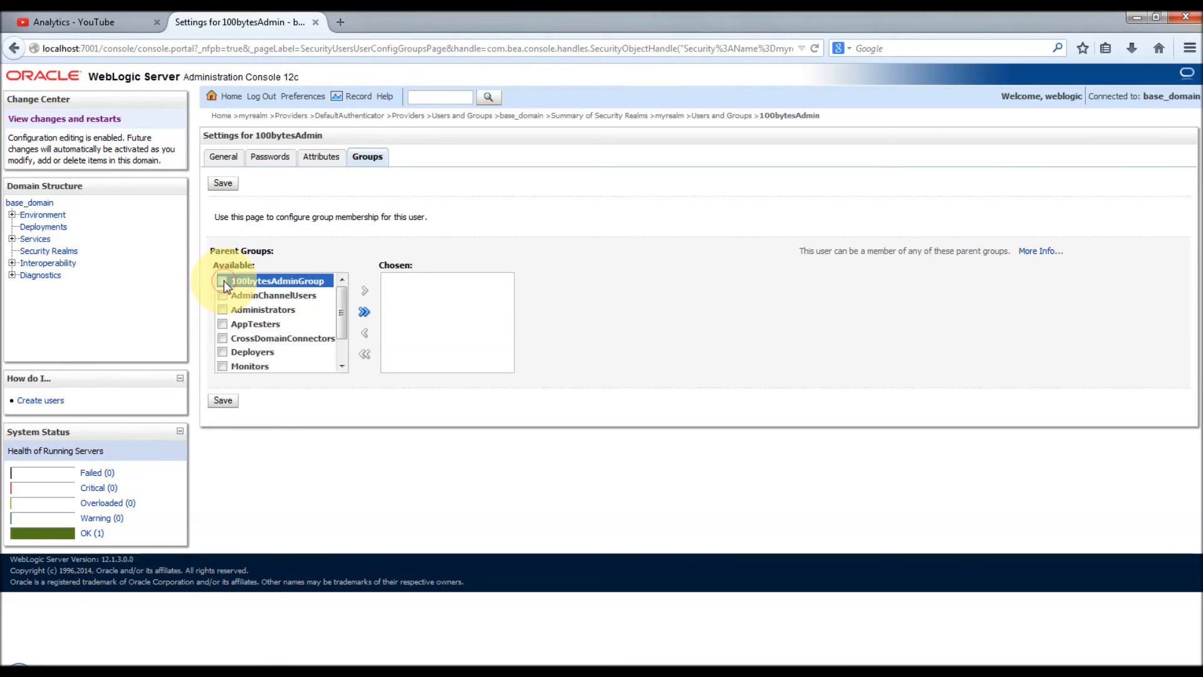
{"action": "left_click", "coordinate": [364, 292]}
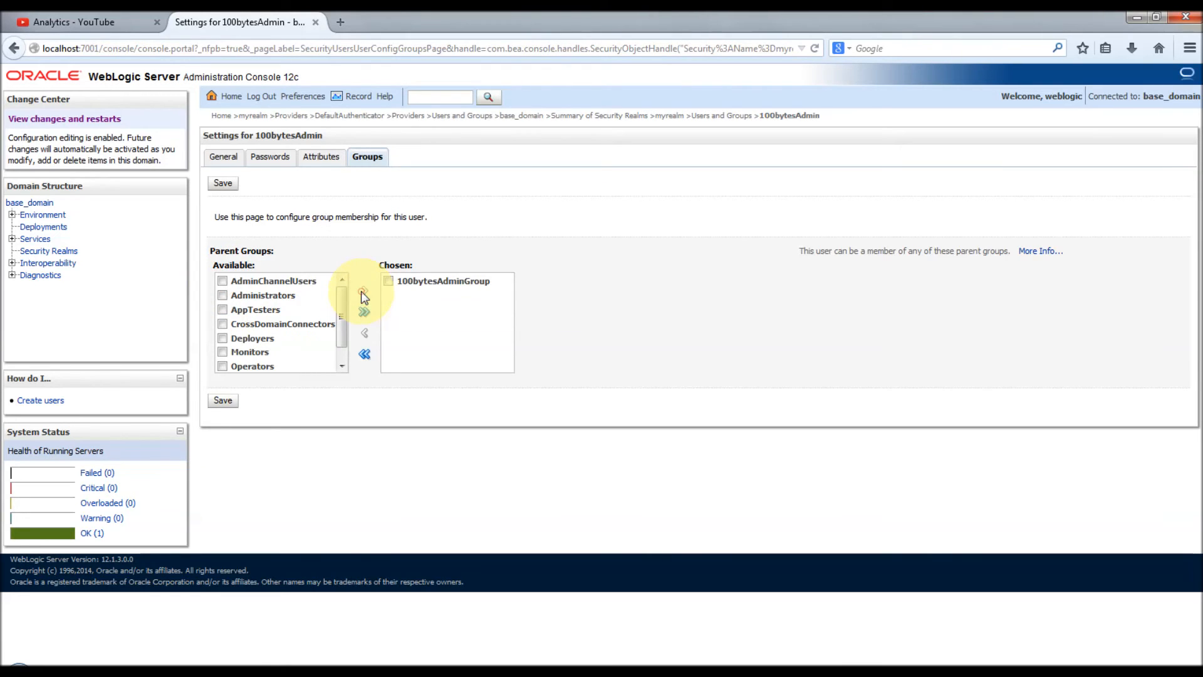
{"action": "left_click", "coordinate": [225, 403]}
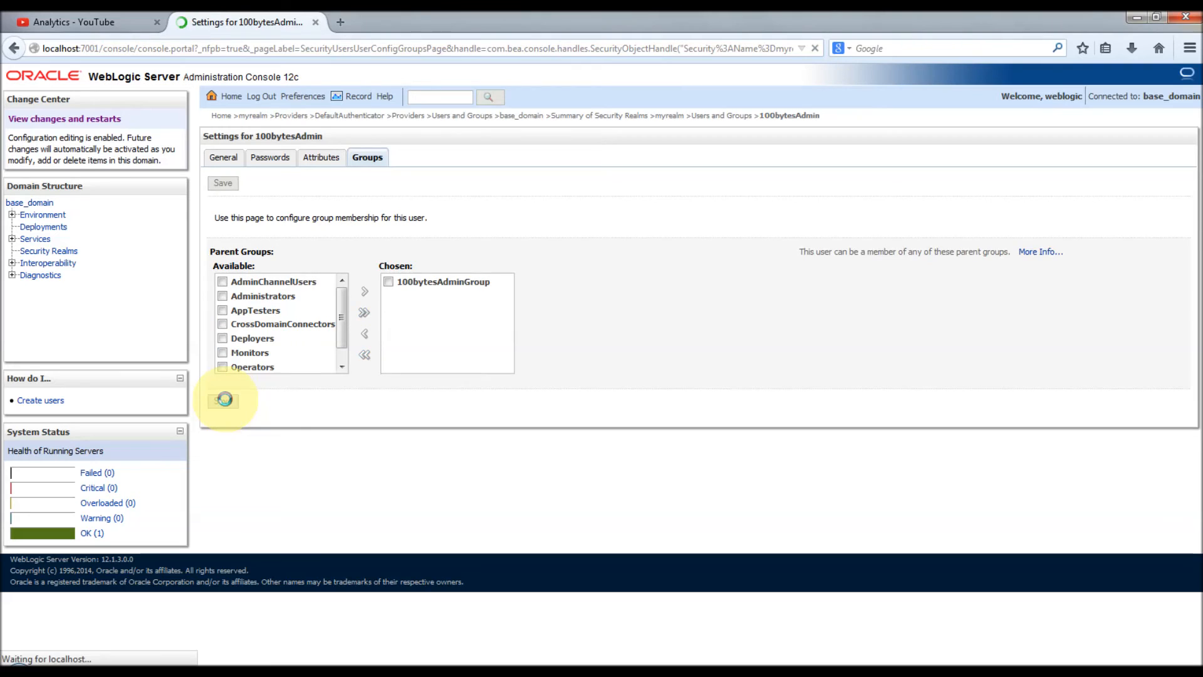
{"action": "left_click", "coordinate": [724, 117]}
{"action": "left_click", "coordinate": [262, 183]}
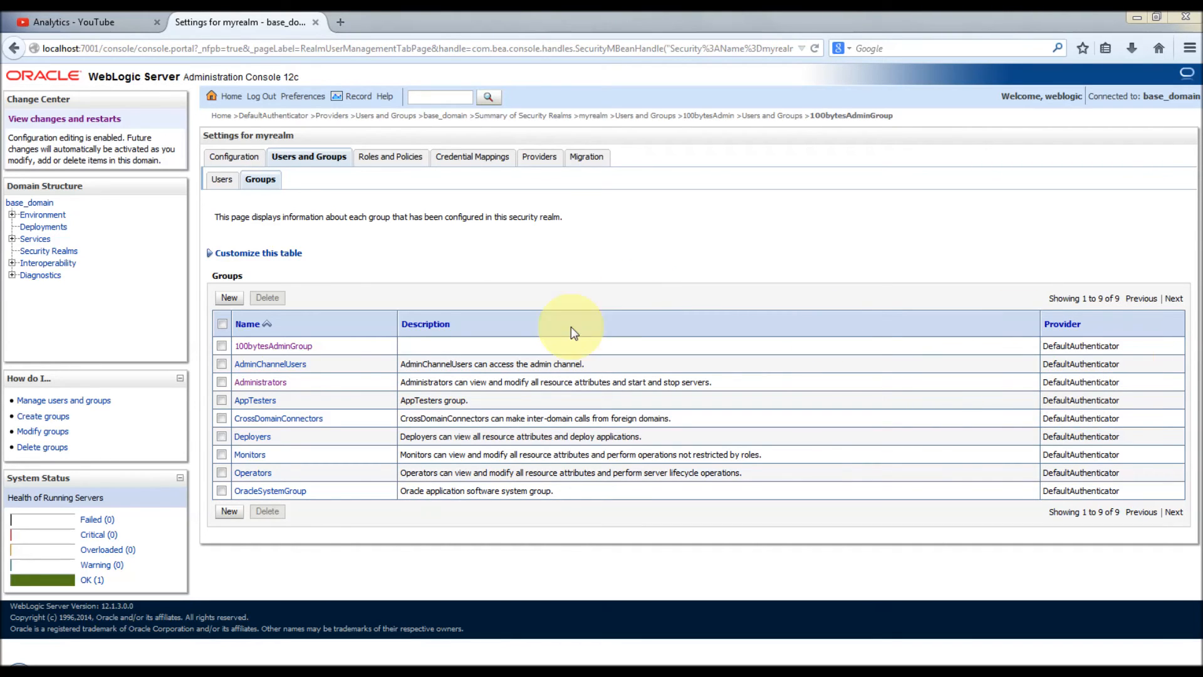
Step: Add 100bytesAdminGroup to the Administrators parent group and save
{"action": "left_click", "coordinate": [269, 345]}
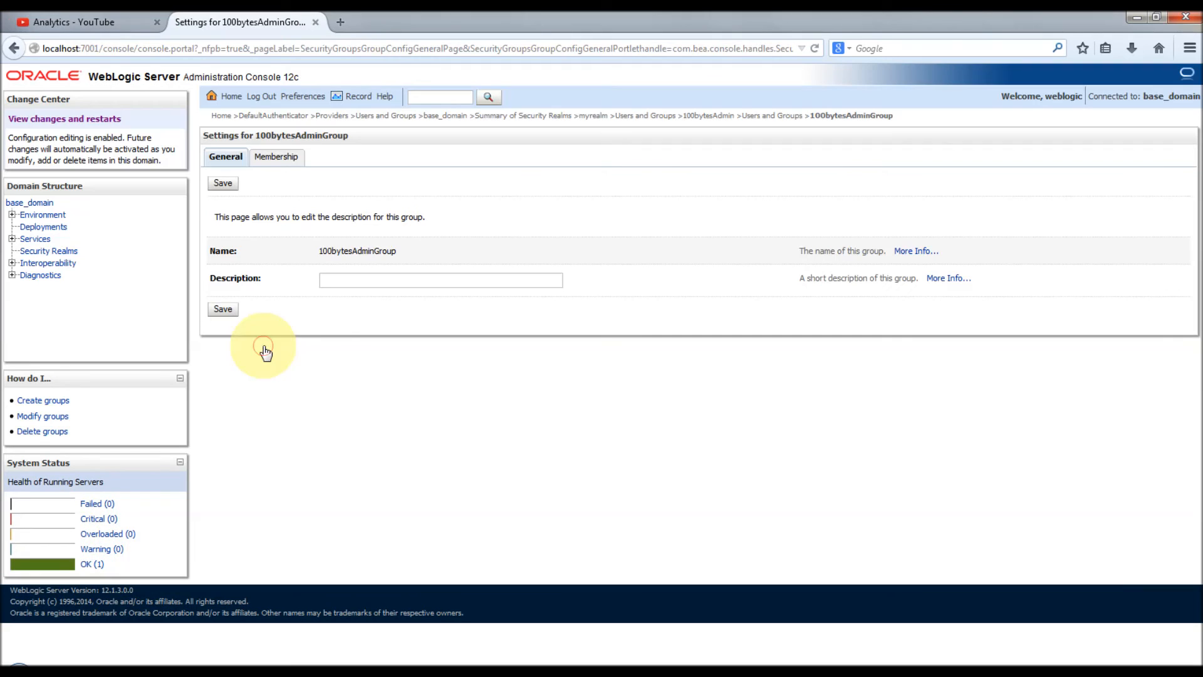
{"action": "left_click", "coordinate": [277, 158]}
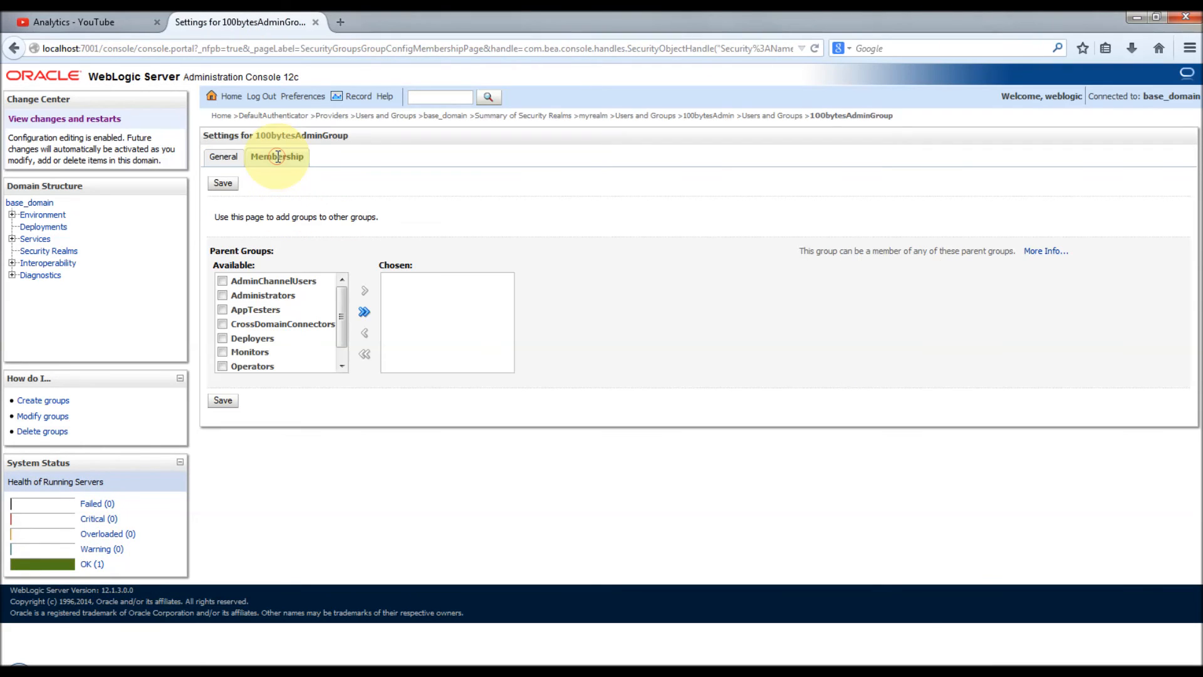
{"action": "left_click", "coordinate": [224, 296]}
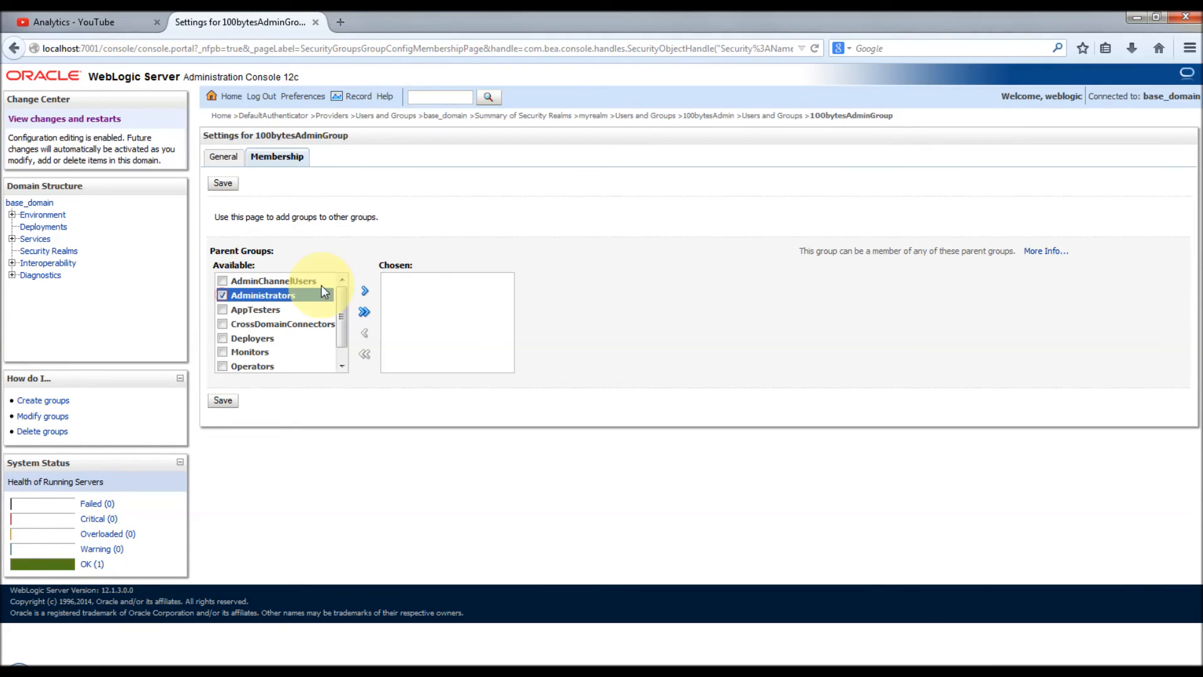
{"action": "left_click", "coordinate": [365, 291]}
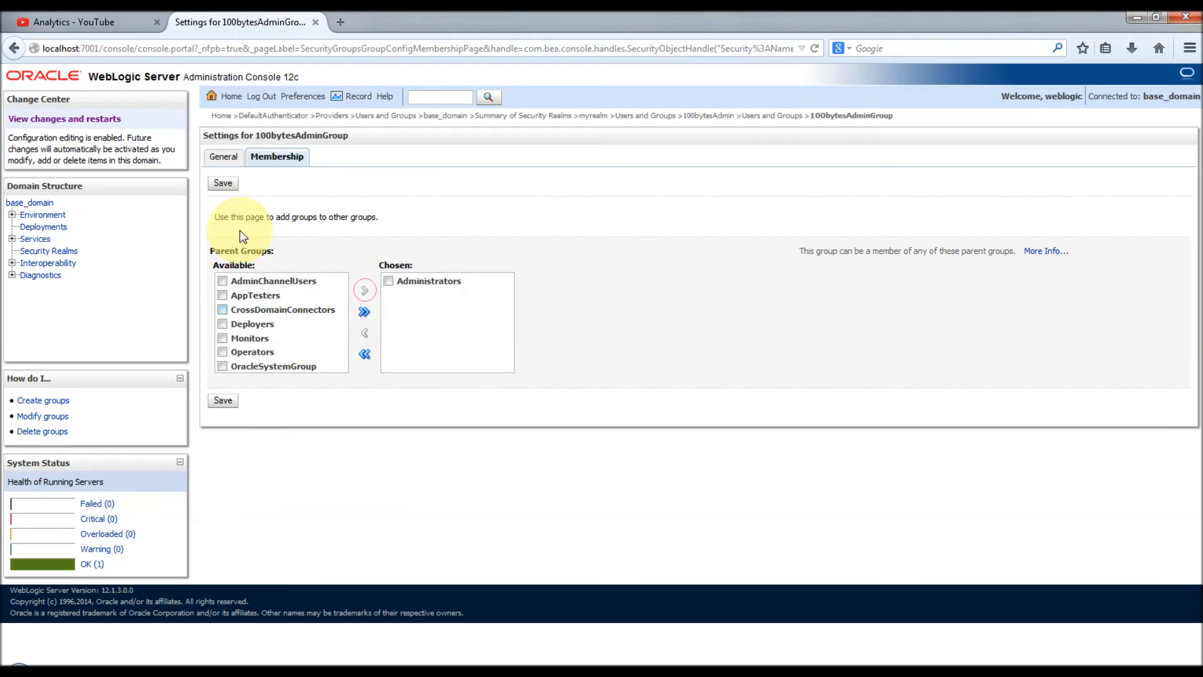
{"action": "left_click", "coordinate": [223, 183]}
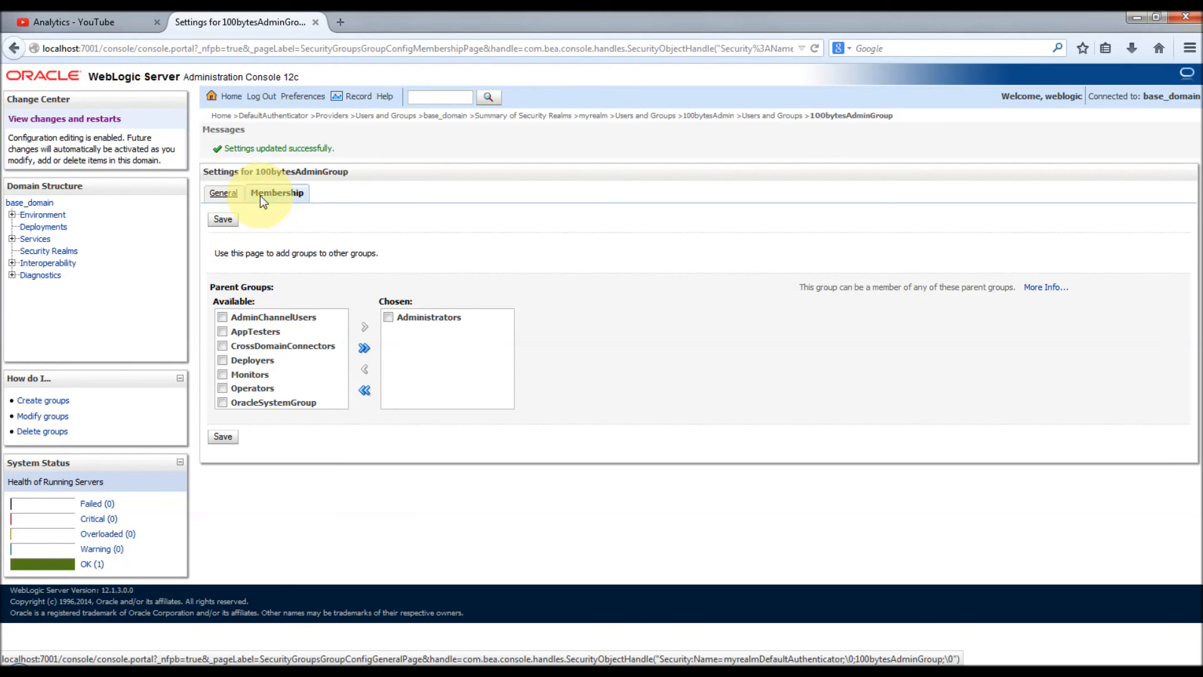
{"action": "left_click", "coordinate": [779, 117]}
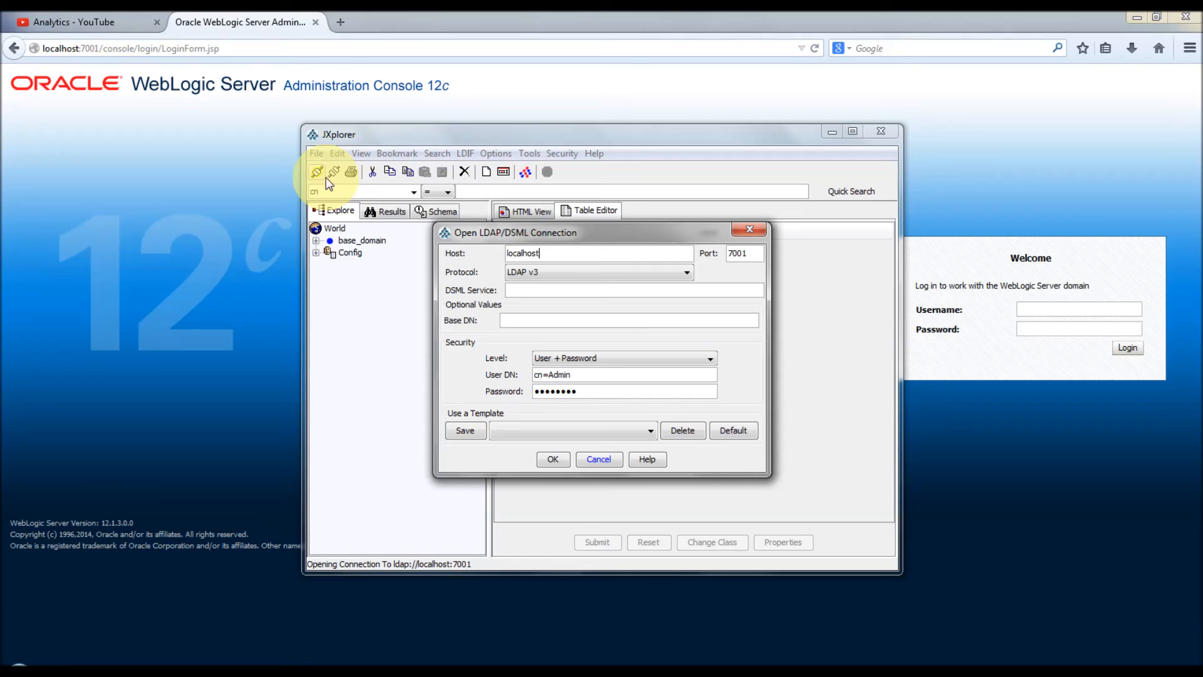
Step: Connect JXplorer to localhost:7001 and open the 100bytesAdminGroup entry under myrealm's groups
{"action": "left_click", "coordinate": [551, 461]}
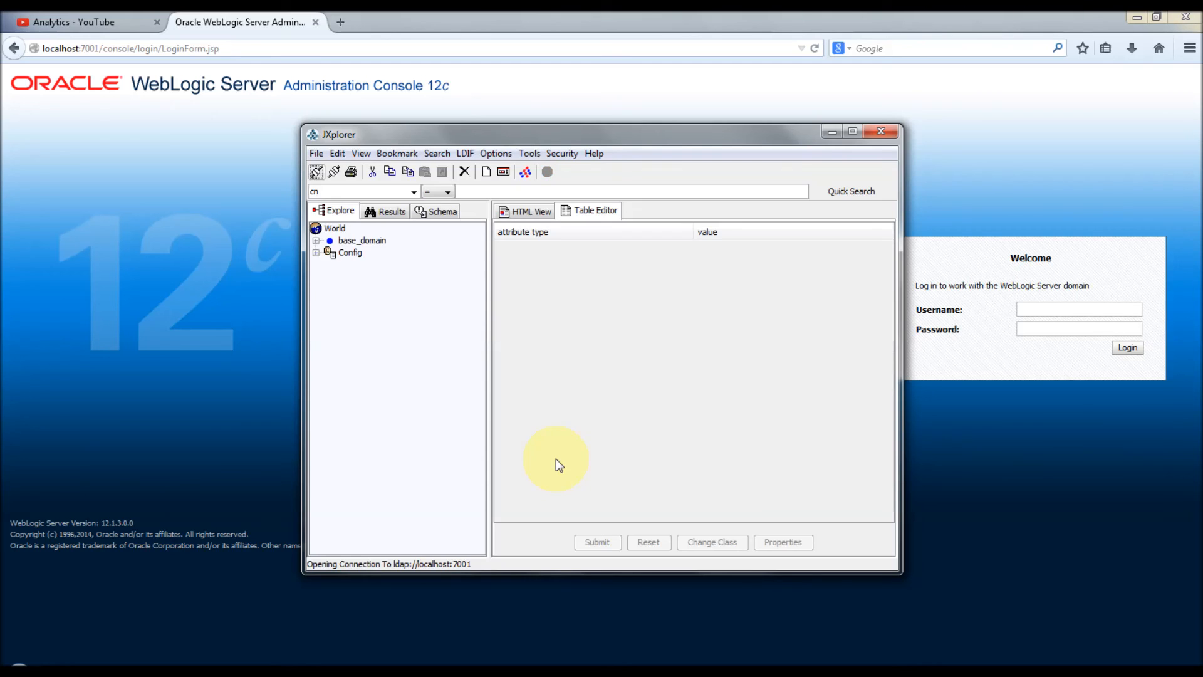
{"action": "left_click", "coordinate": [319, 242]}
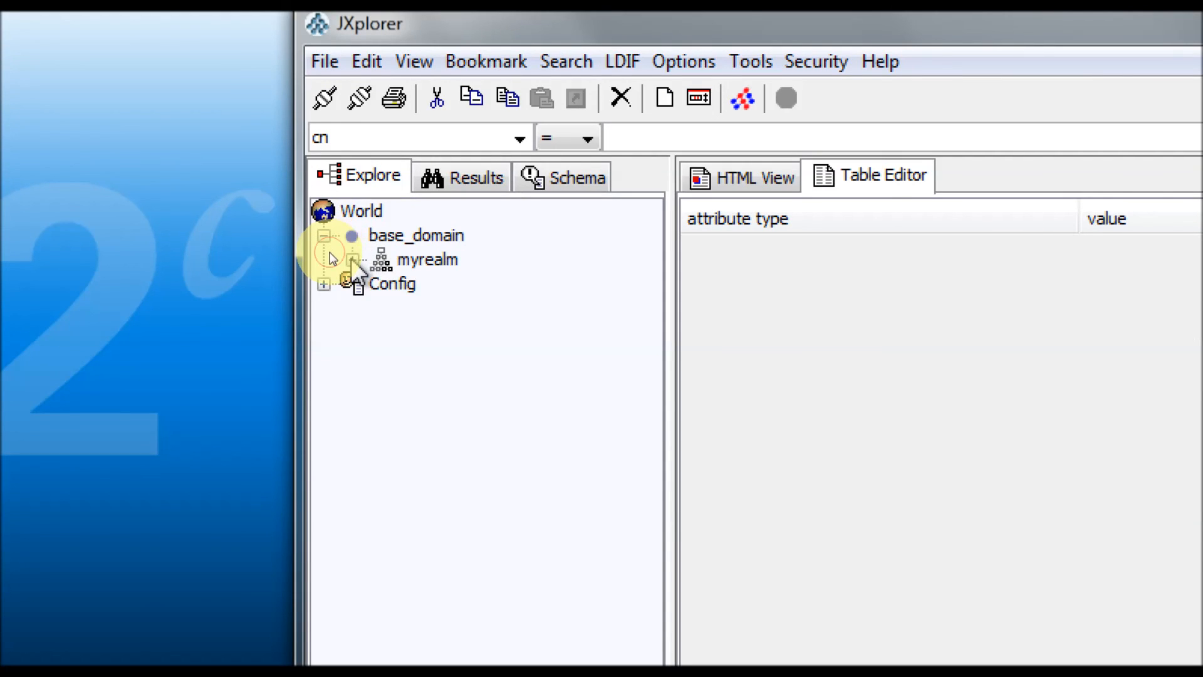
{"action": "left_click", "coordinate": [331, 253]}
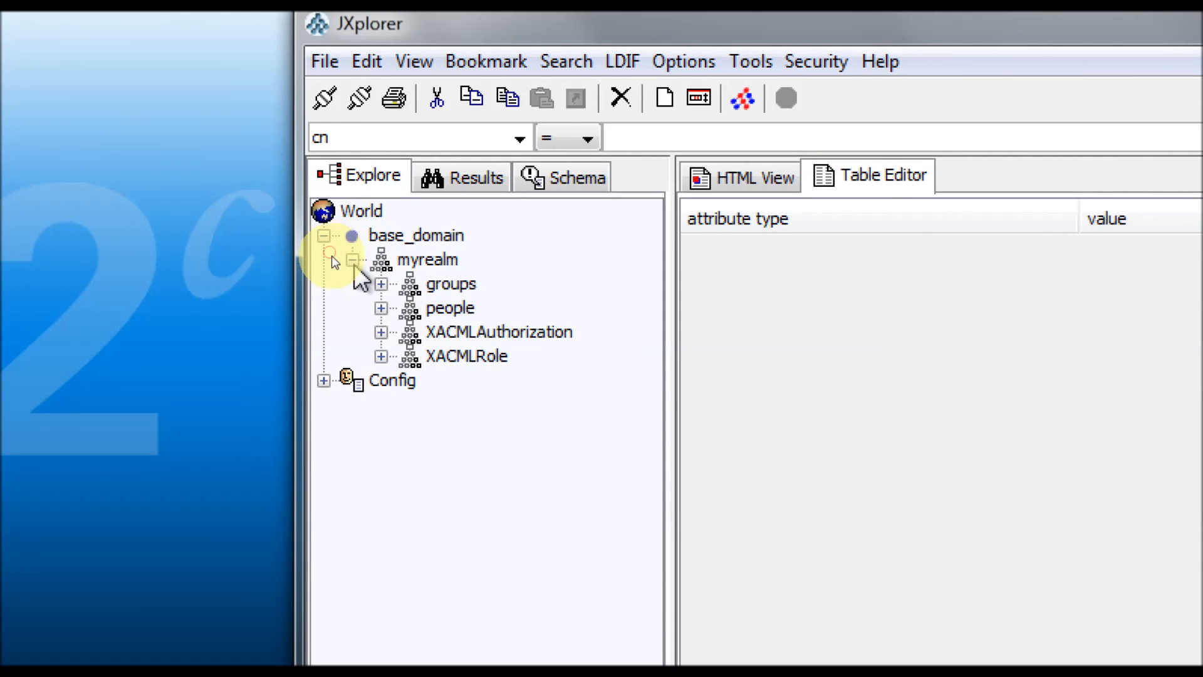
{"action": "left_click", "coordinate": [380, 284]}
{"action": "left_click", "coordinate": [532, 313]}
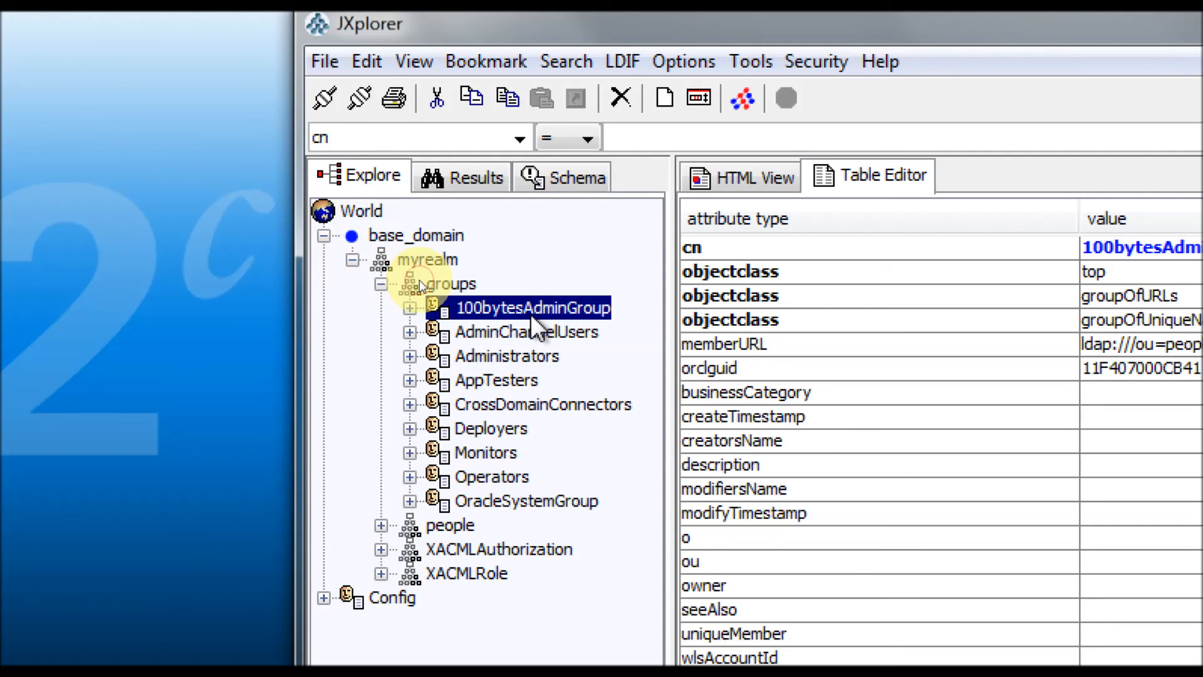
Step: Inspect the 100bytesAdmin user, then confirm Administrators' uniquemember lists 100bytesAdminGroup
{"action": "left_click", "coordinate": [380, 525]}
{"action": "left_click", "coordinate": [506, 554]}
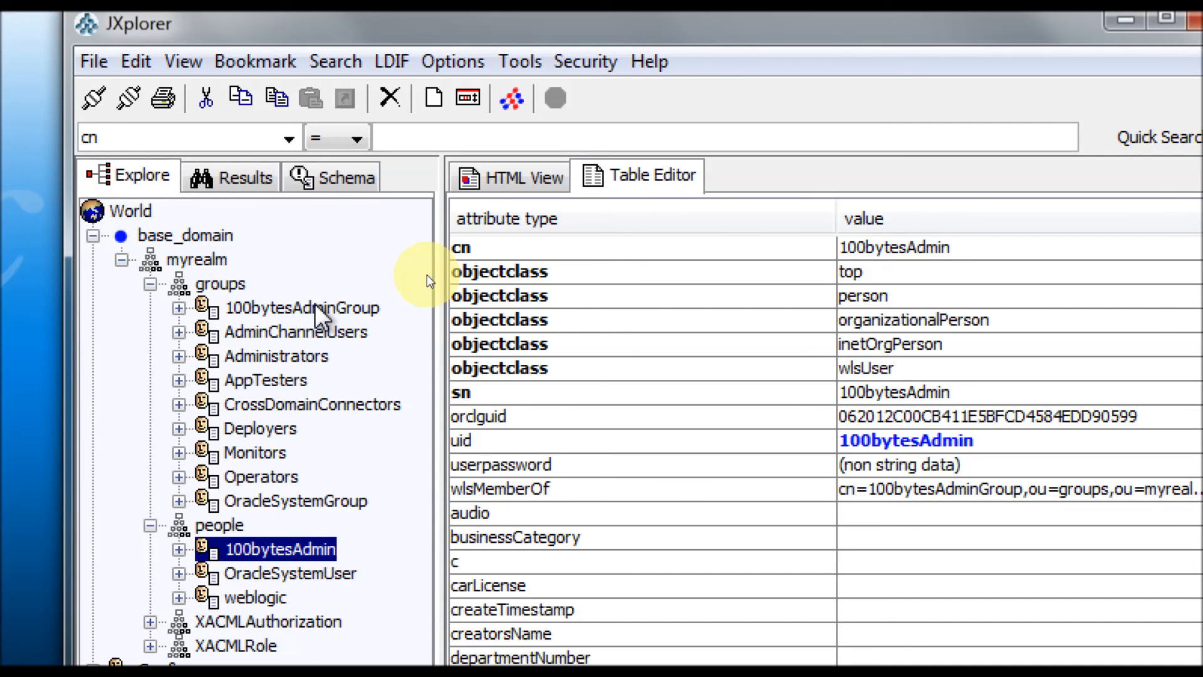
{"action": "left_click", "coordinate": [317, 308]}
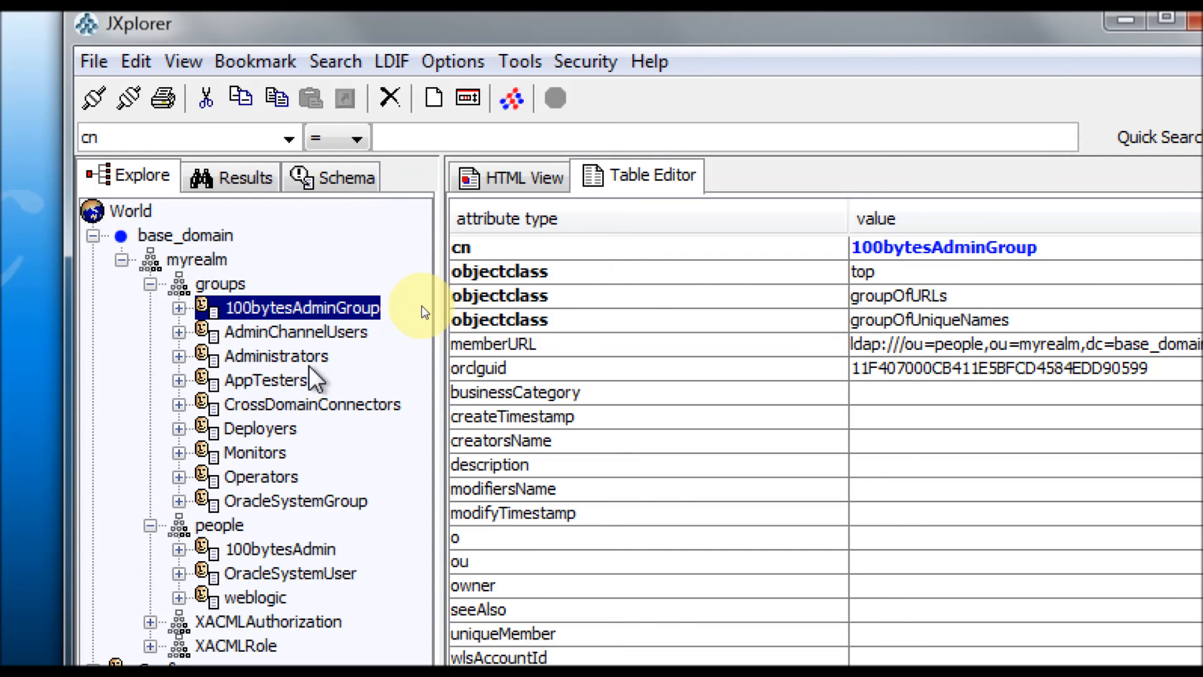
{"action": "left_click", "coordinate": [291, 357]}
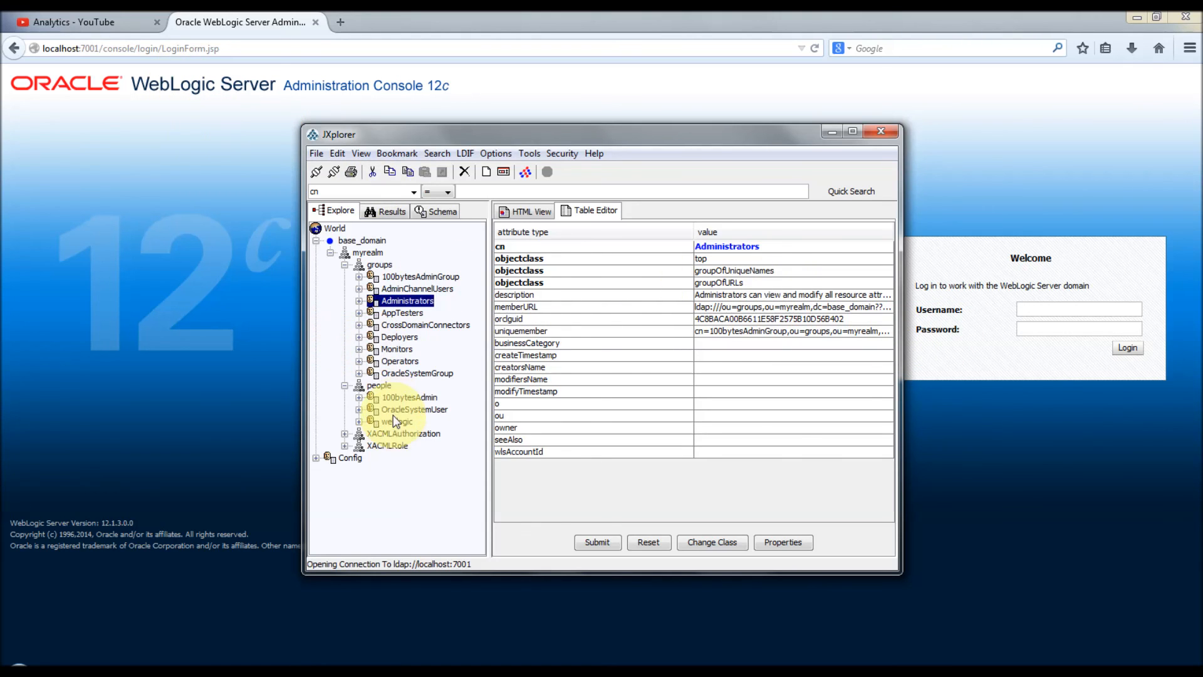
Step: Sign in to the console as 100bytesAdmin with its password
{"action": "left_click", "coordinate": [1034, 305]}
{"action": "type", "text": "100bytesAdmin"}
{"action": "key", "text": "Tab"}
{"action": "type", "text": "*********"}
{"action": "key", "text": "Return"}
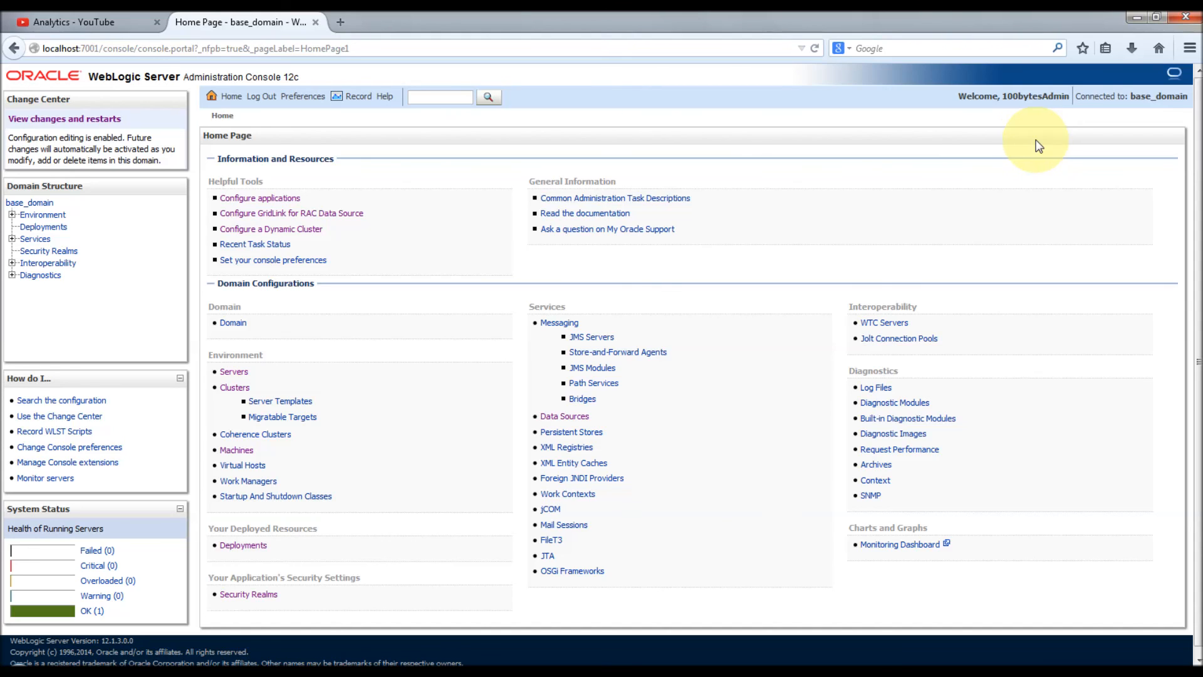
Step: Go to myrealm's authentication providers and create the new testDefaultAuthProv provider
{"action": "left_click", "coordinate": [244, 595]}
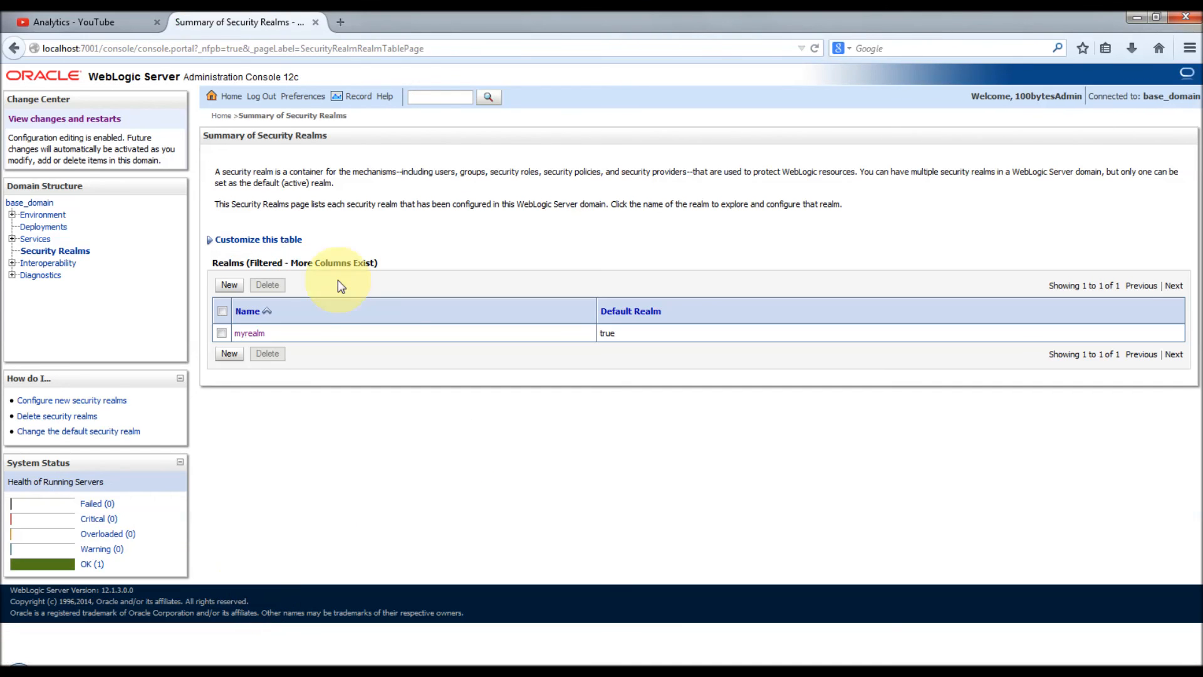
{"action": "left_click", "coordinate": [249, 333]}
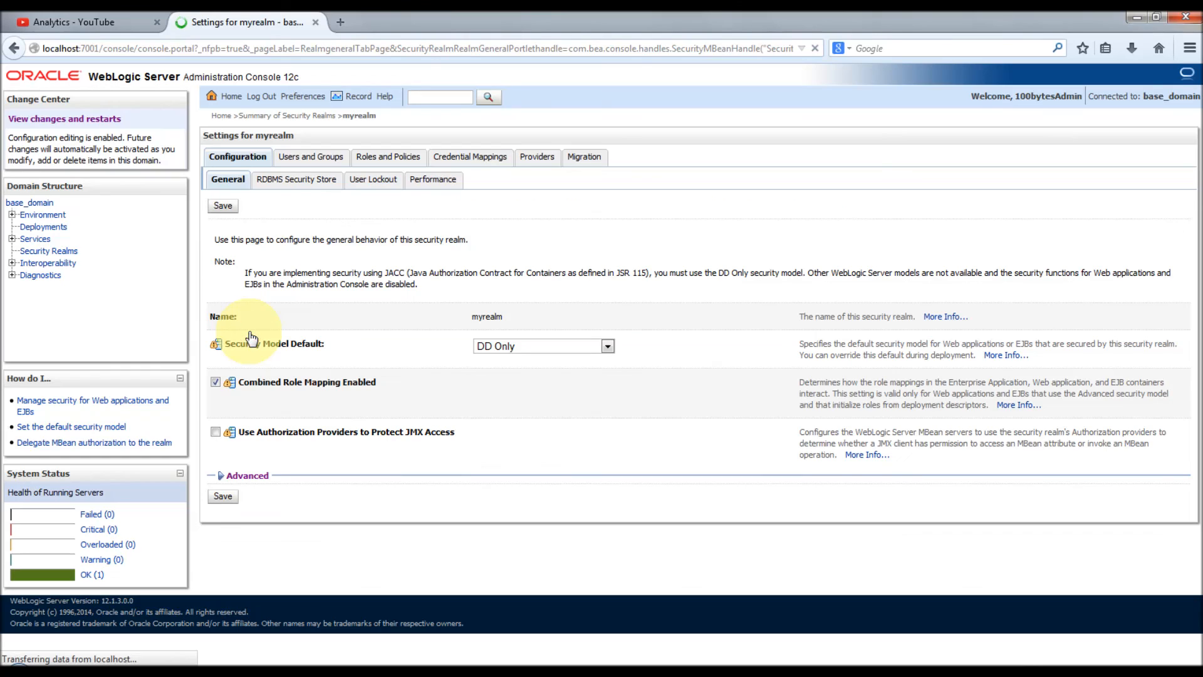
{"action": "left_click", "coordinate": [528, 158]}
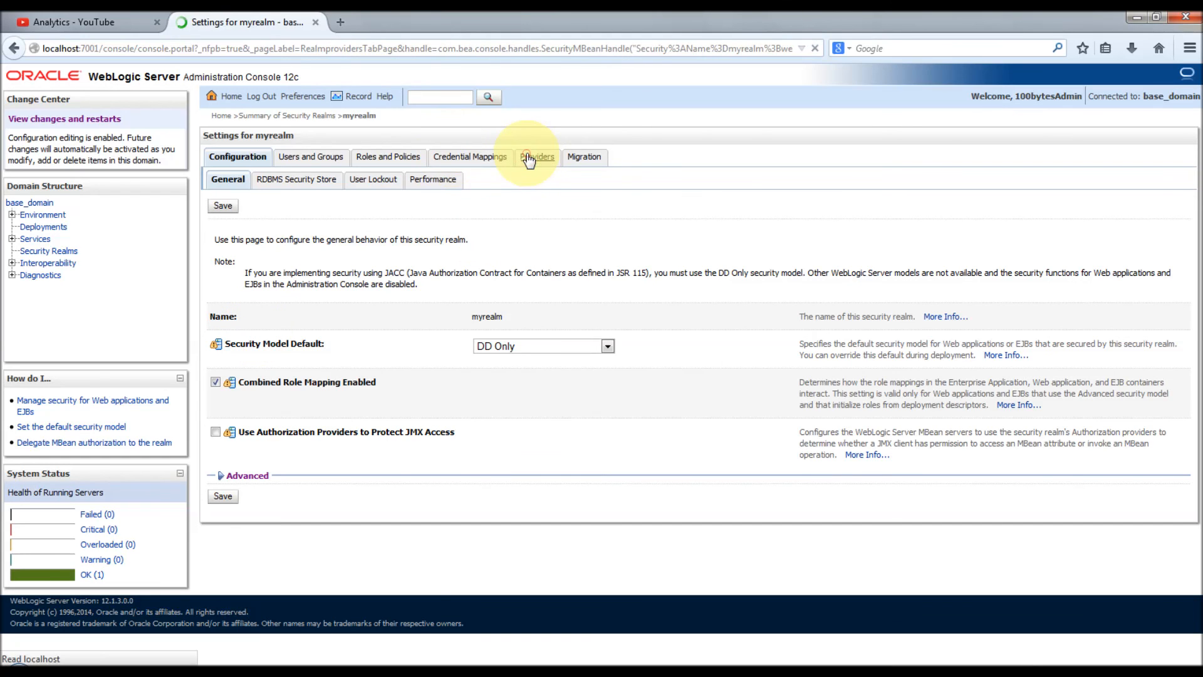
{"action": "left_click", "coordinate": [228, 310]}
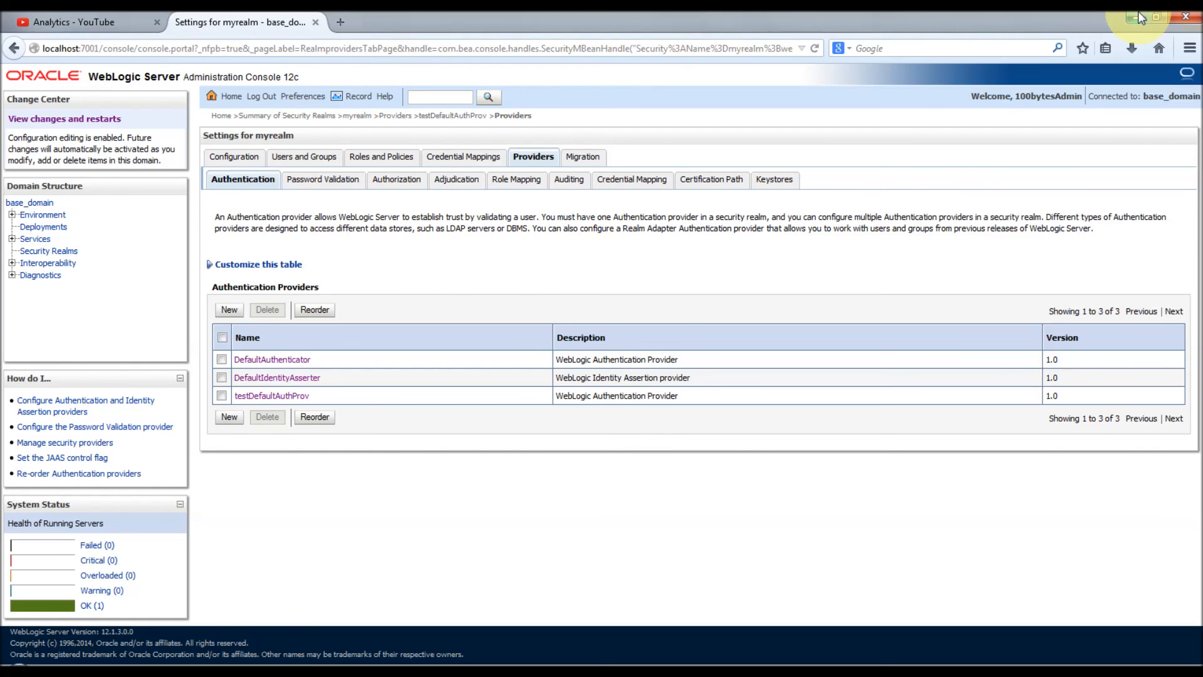
Step: Minimize the browser, JXplorer and the startWebLogic.cmd console to reveal the desktop
{"action": "left_click", "coordinate": [1138, 15]}
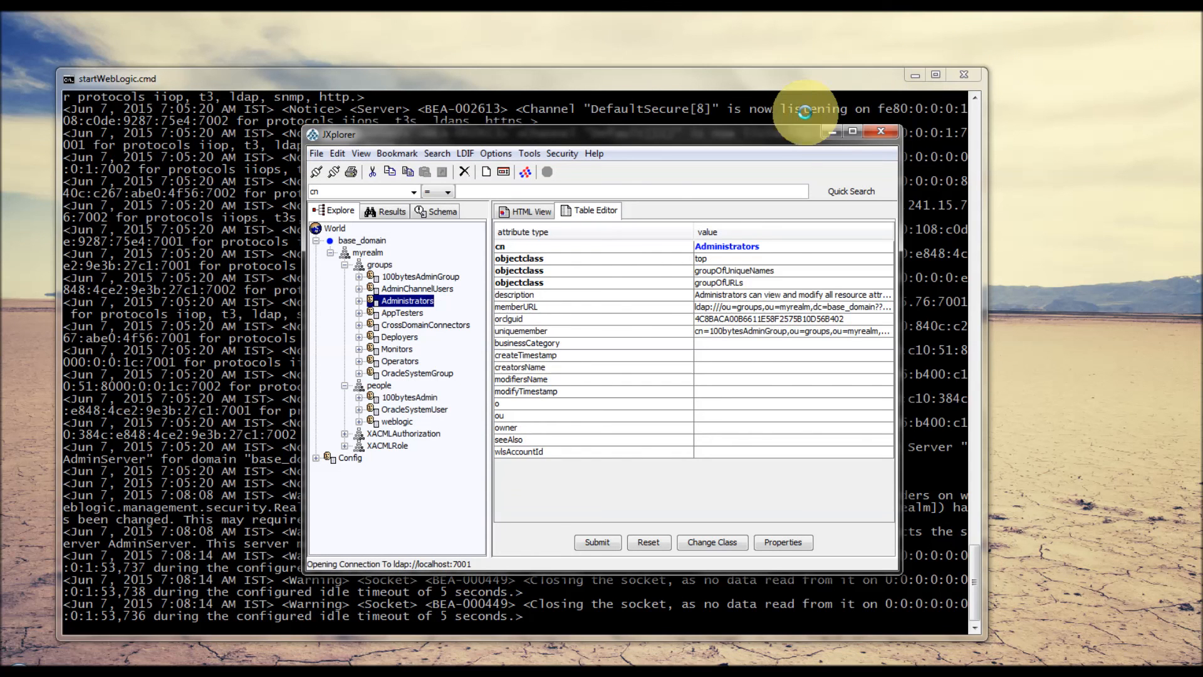
{"action": "left_click", "coordinate": [832, 131]}
{"action": "left_click", "coordinate": [916, 76]}
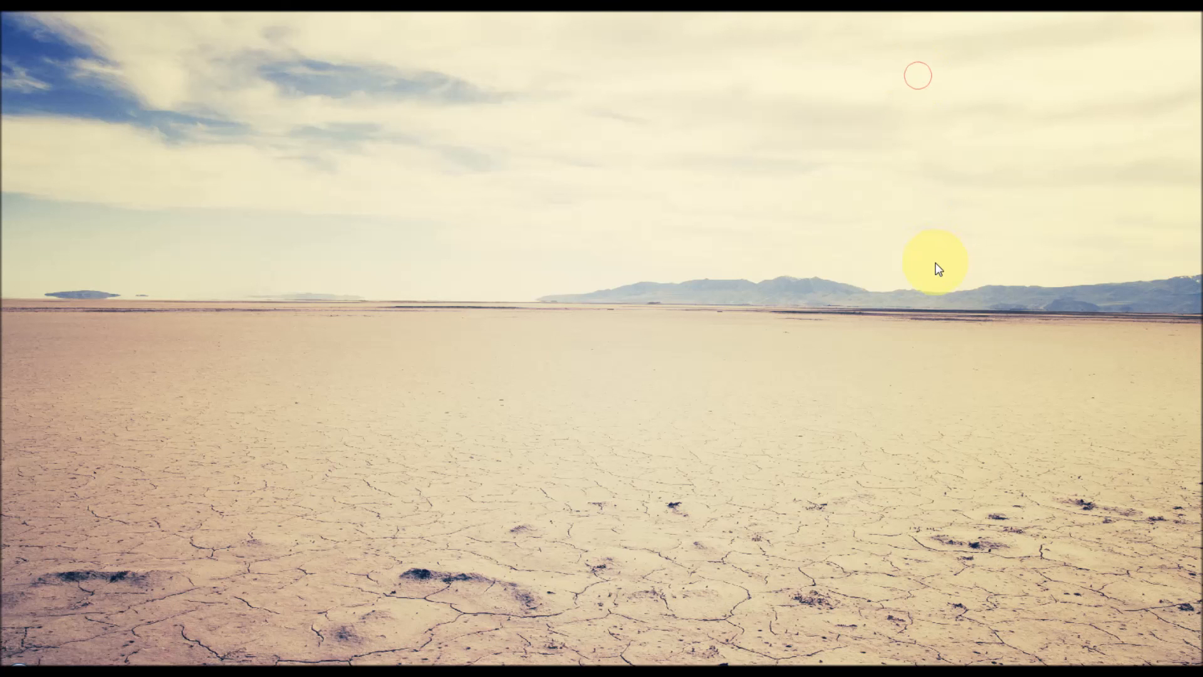